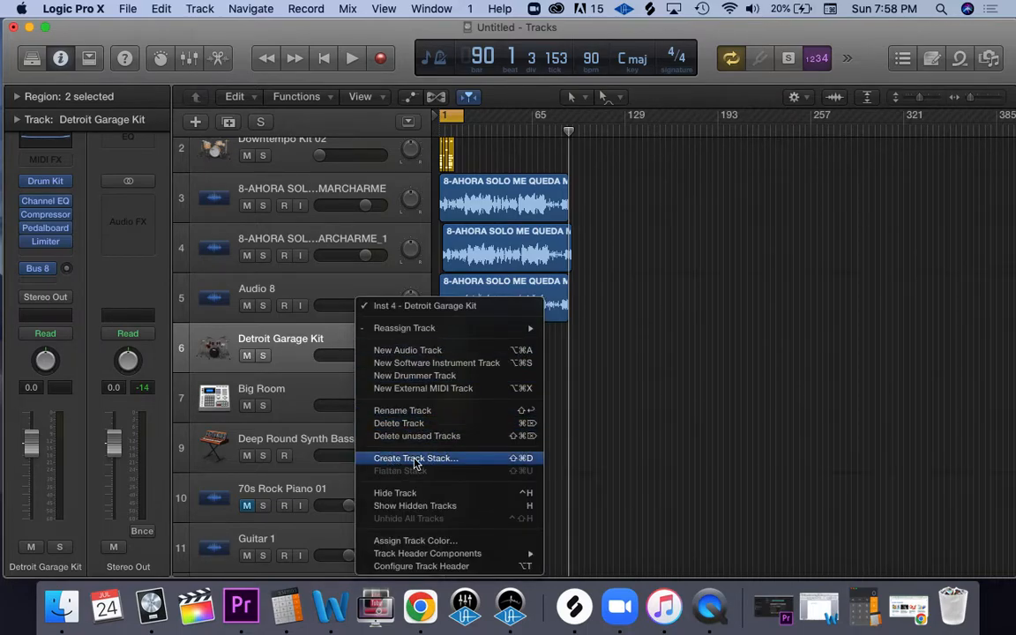
Step: Create a Folder Stack from the Detroit Garage Kit track on row 6
{"action": "left_click", "coordinate": [467, 460]}
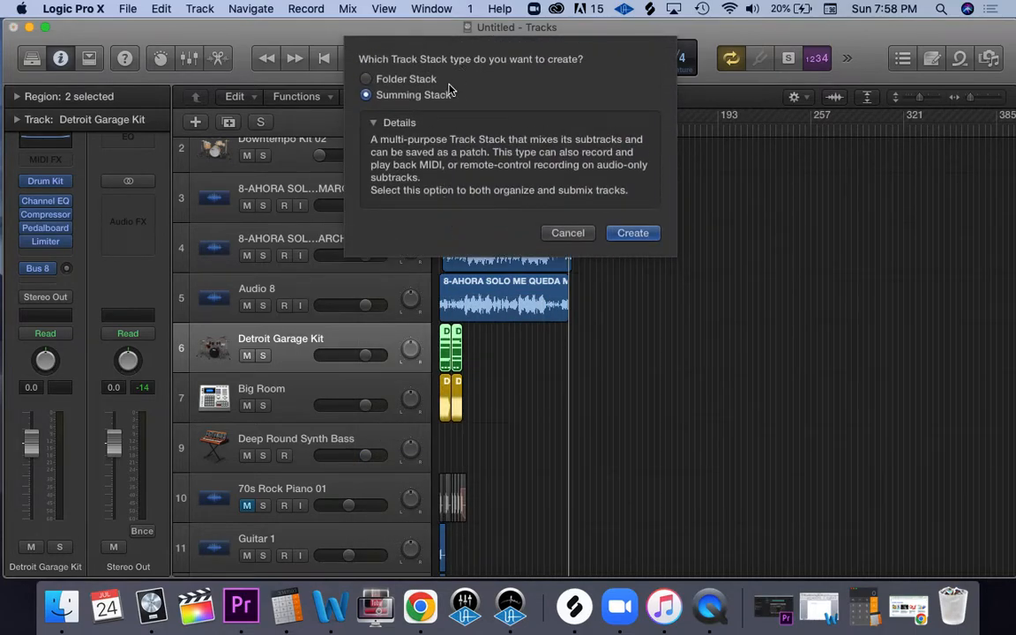
{"action": "left_click", "coordinate": [366, 79]}
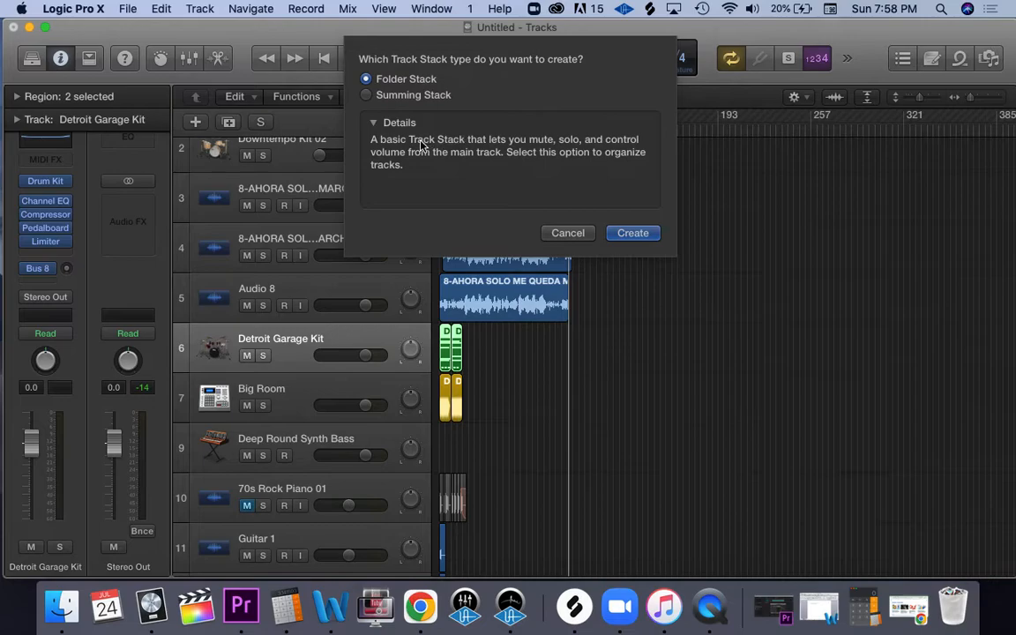
{"action": "left_click", "coordinate": [366, 96]}
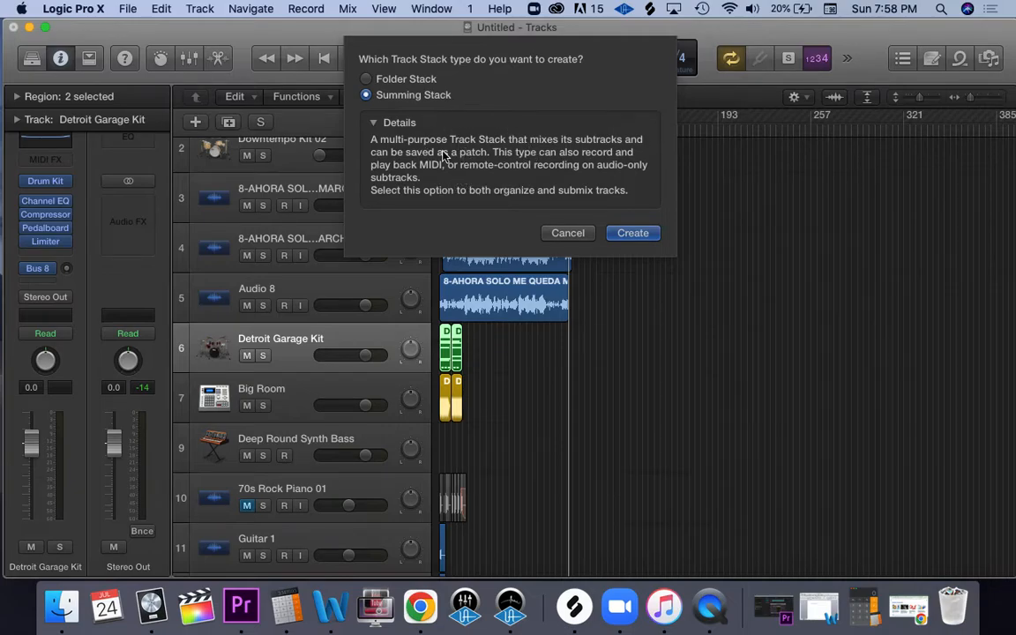
{"action": "left_click", "coordinate": [368, 81]}
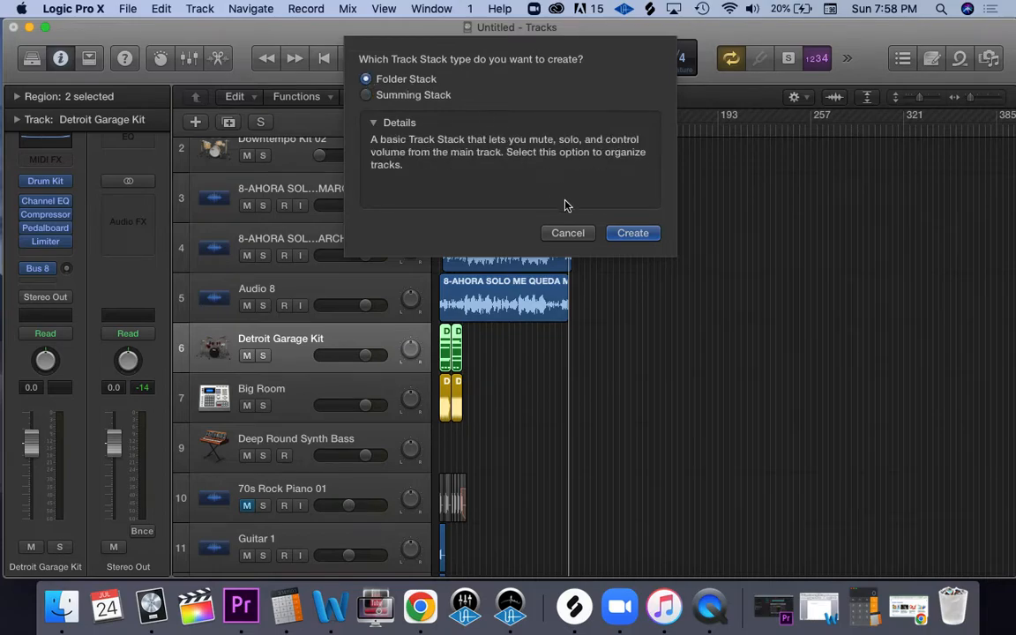
{"action": "left_click", "coordinate": [624, 235]}
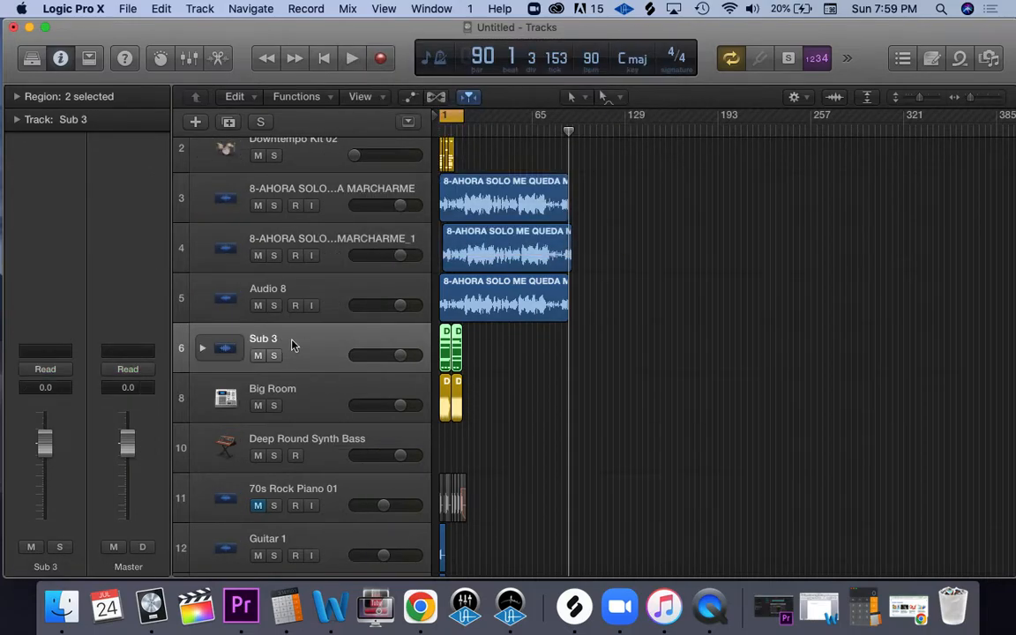
Step: Move the Big Room and Deep Round Synth Bass tracks into the folder stack above Detroit Garage Kit and collapse it
{"action": "left_click", "coordinate": [309, 390]}
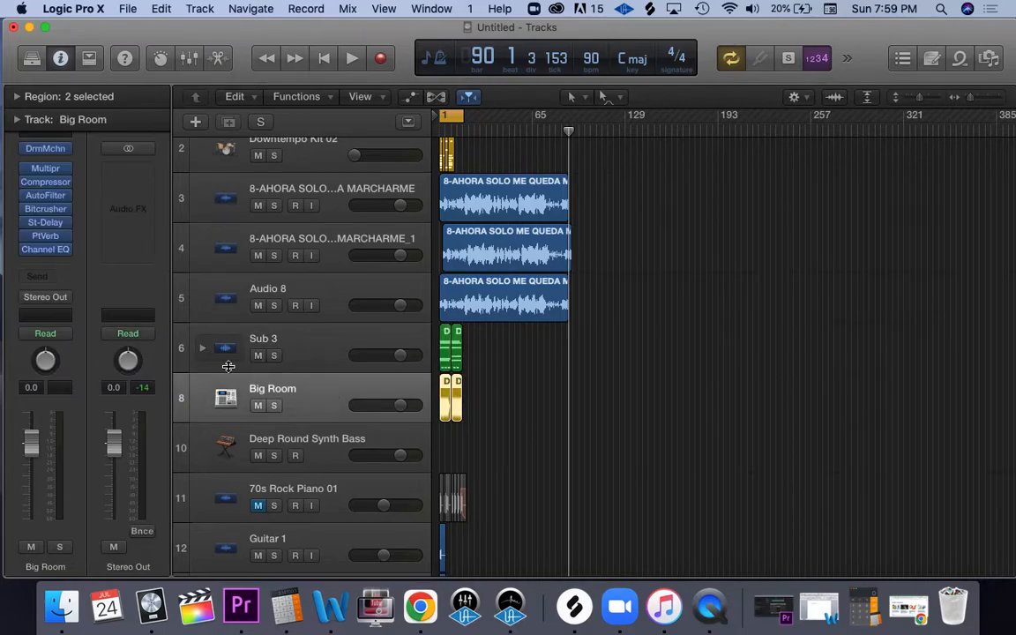
{"action": "left_click", "coordinate": [202, 348]}
{"action": "left_click_drag", "start_coordinate": [307, 446], "coordinate": [309, 390]}
{"action": "left_click_drag", "start_coordinate": [288, 496], "coordinate": [313, 388]}
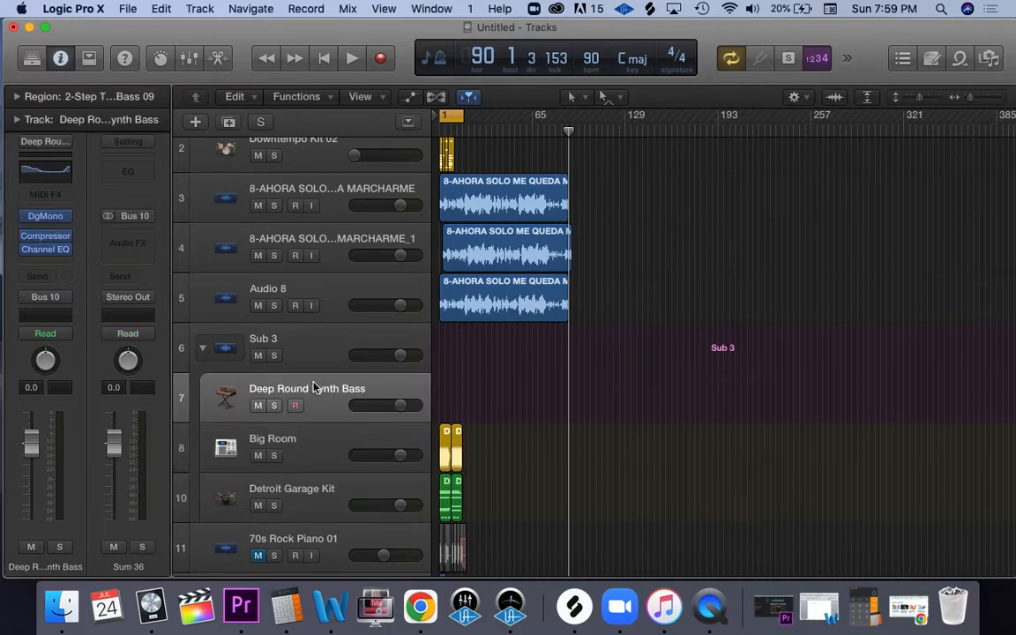
{"action": "left_click", "coordinate": [202, 348]}
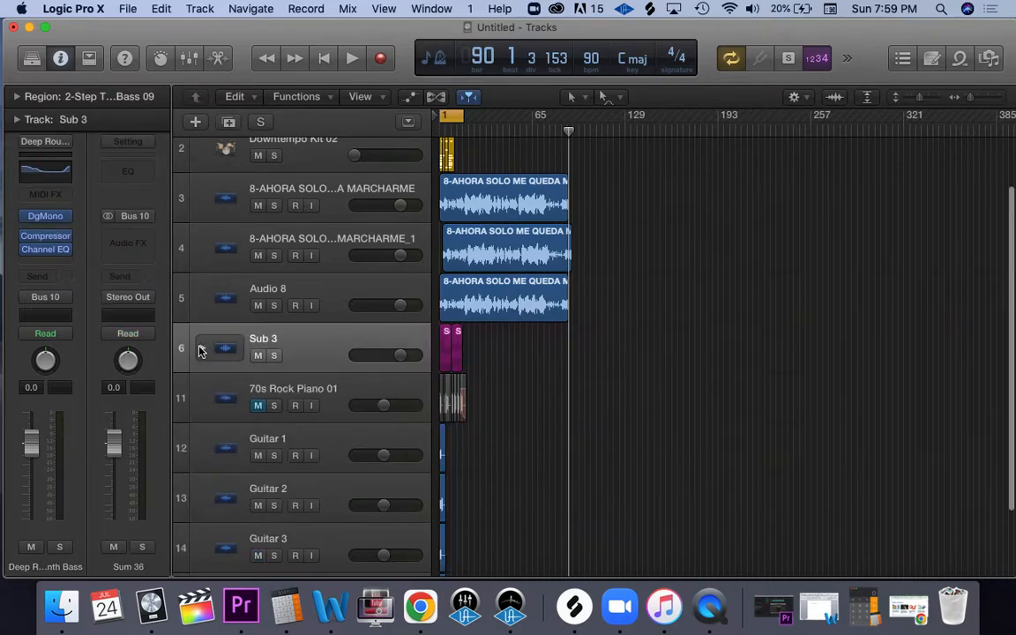
Step: Rename the folder stack as FOLDER
{"action": "double_click", "coordinate": [259, 340]}
{"action": "type", "text": "FOLDER"}
{"action": "key", "text": "Return"}
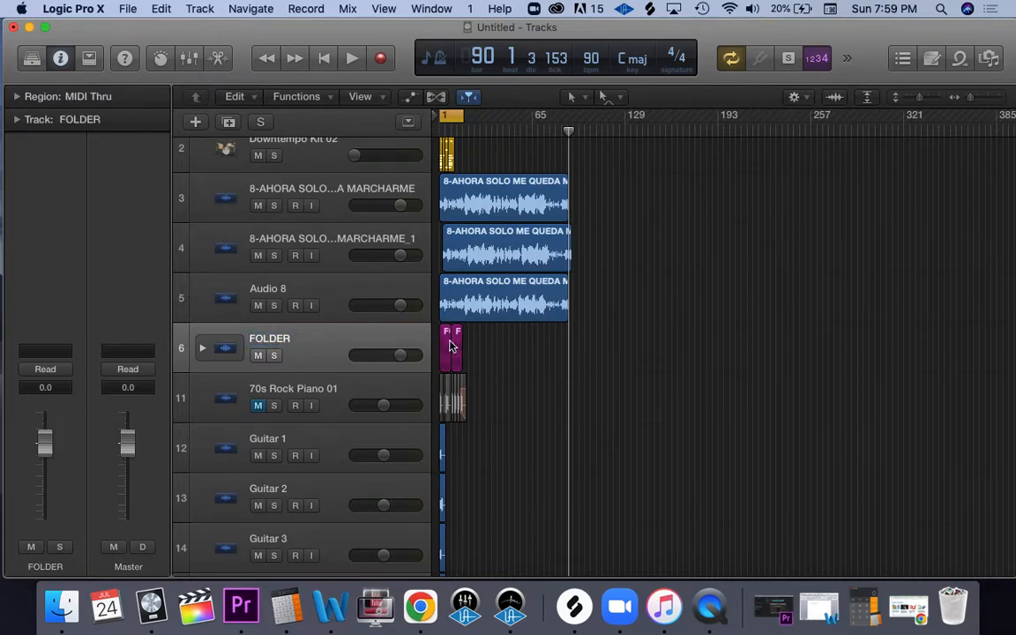
Step: Expand and collapse the FOLDER stack repeatedly to examine its subtracks, using a smaller track height
{"action": "left_click", "coordinate": [199, 348]}
{"action": "left_click", "coordinate": [199, 348]}
{"action": "left_click", "coordinate": [199, 350]}
{"action": "left_click", "coordinate": [199, 349]}
{"action": "left_click", "coordinate": [199, 349]}
{"action": "left_click", "coordinate": [199, 349]}
{"action": "left_click_drag", "start_coordinate": [917, 102], "coordinate": [916, 101]}
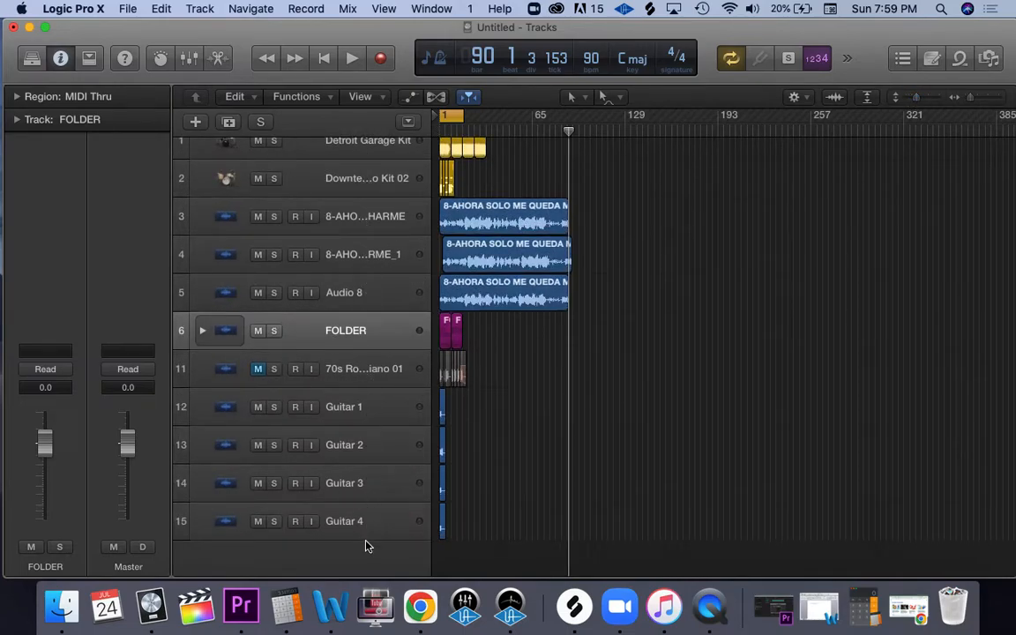
{"action": "left_click", "coordinate": [203, 332]}
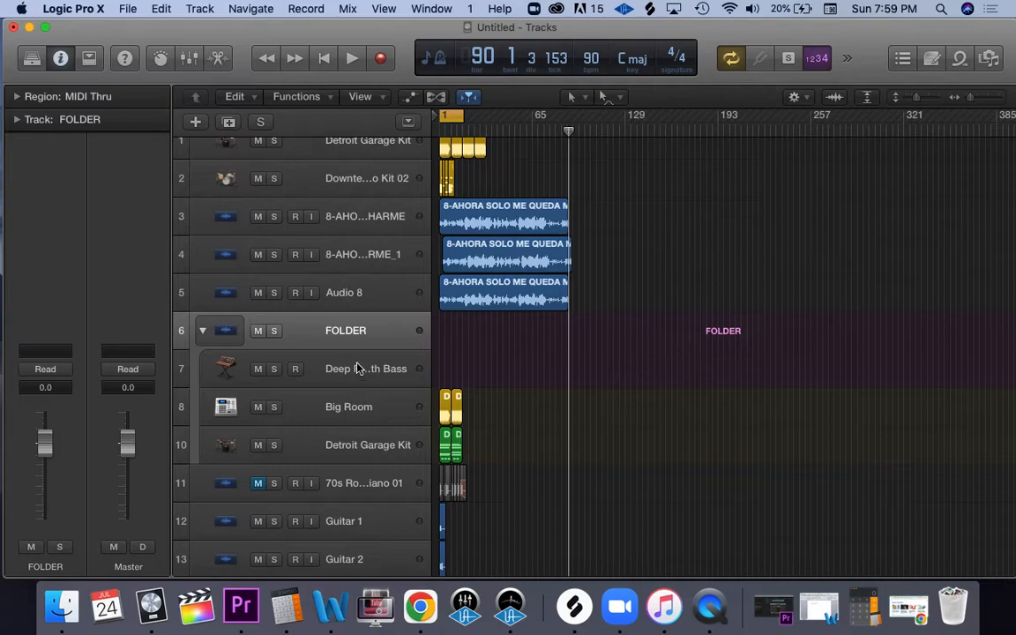
{"action": "left_click", "coordinate": [203, 332]}
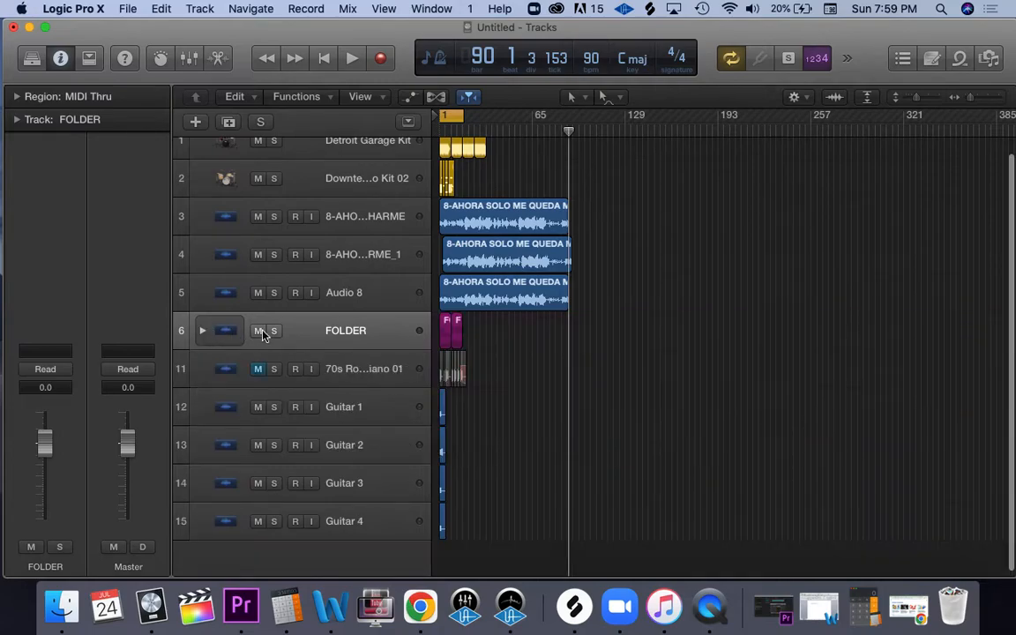
{"action": "left_click", "coordinate": [202, 332]}
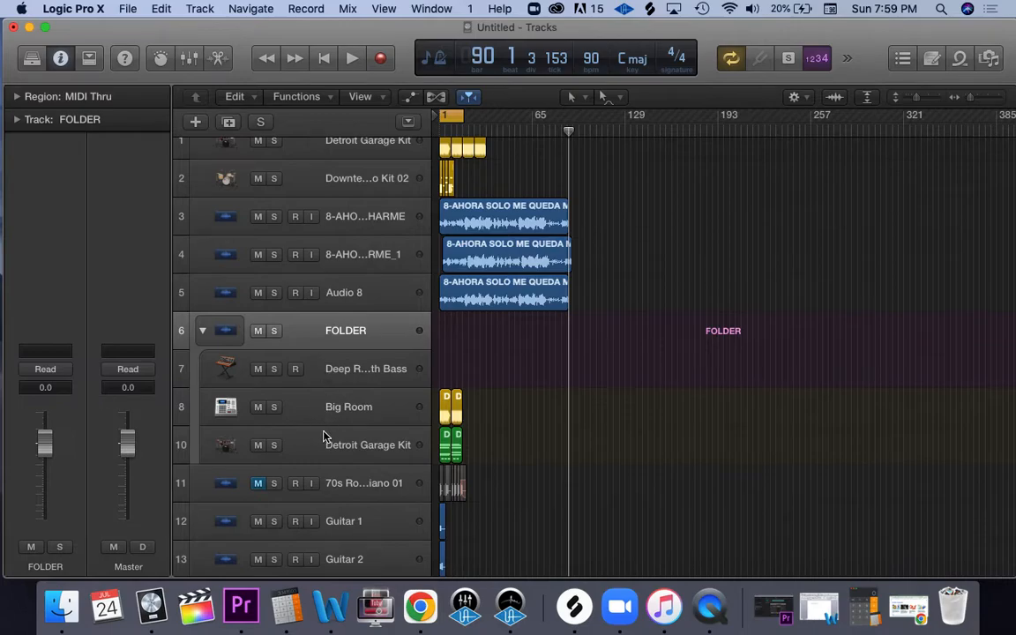
Step: Try out mute and solo on the FOLDER stack and switch both off again
{"action": "left_click", "coordinate": [257, 331]}
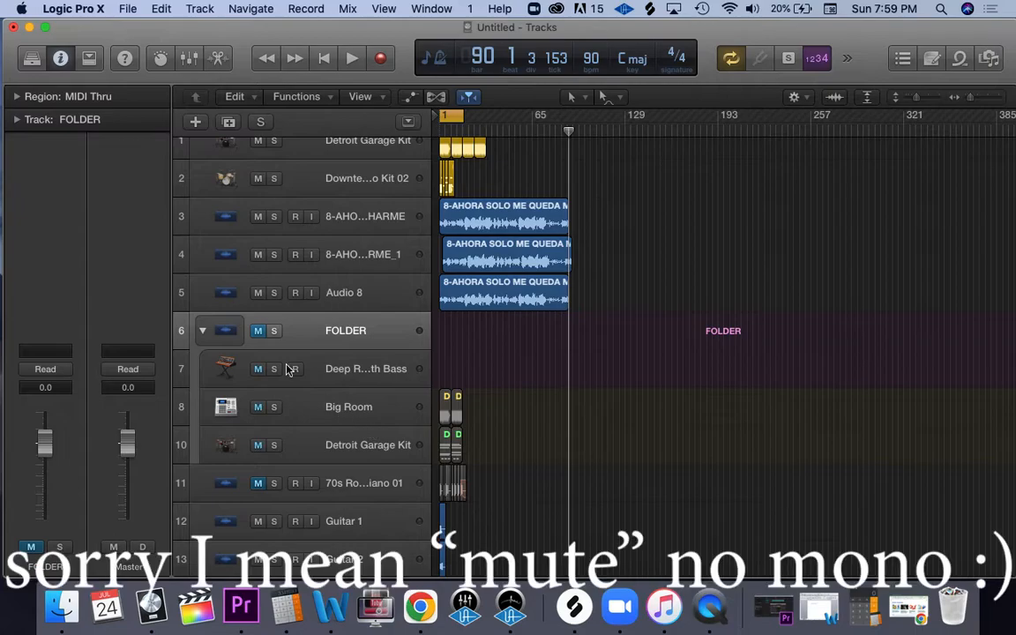
{"action": "left_click", "coordinate": [274, 331]}
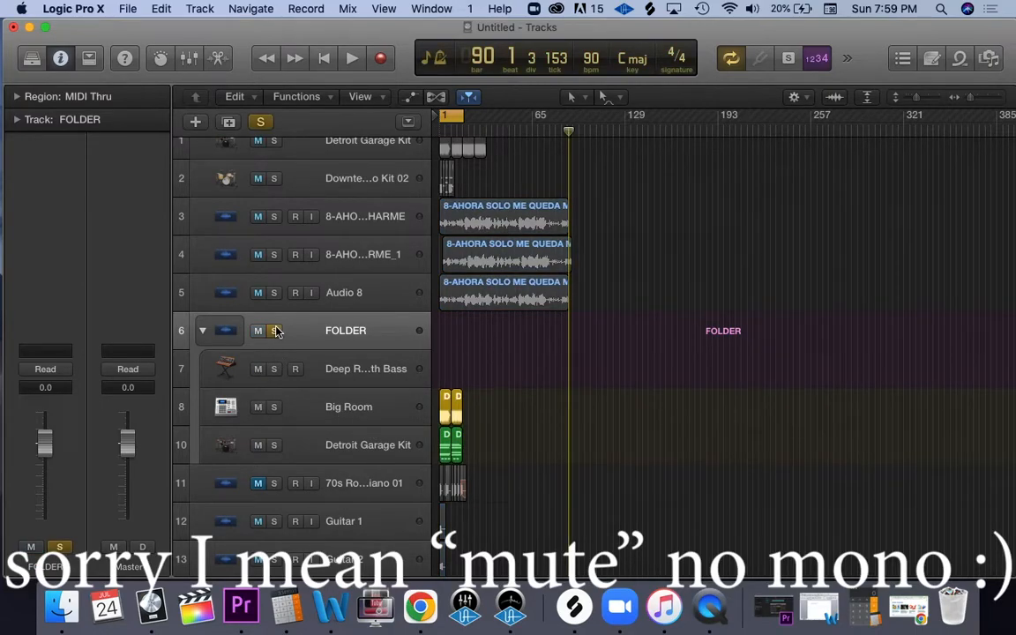
{"action": "left_click", "coordinate": [257, 331]}
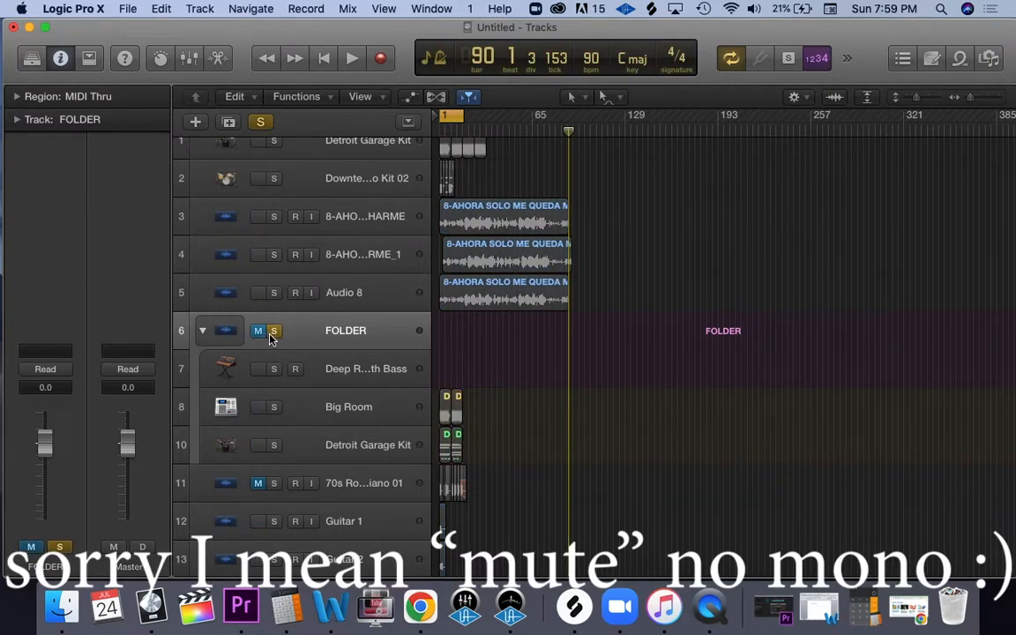
{"action": "left_click", "coordinate": [273, 335]}
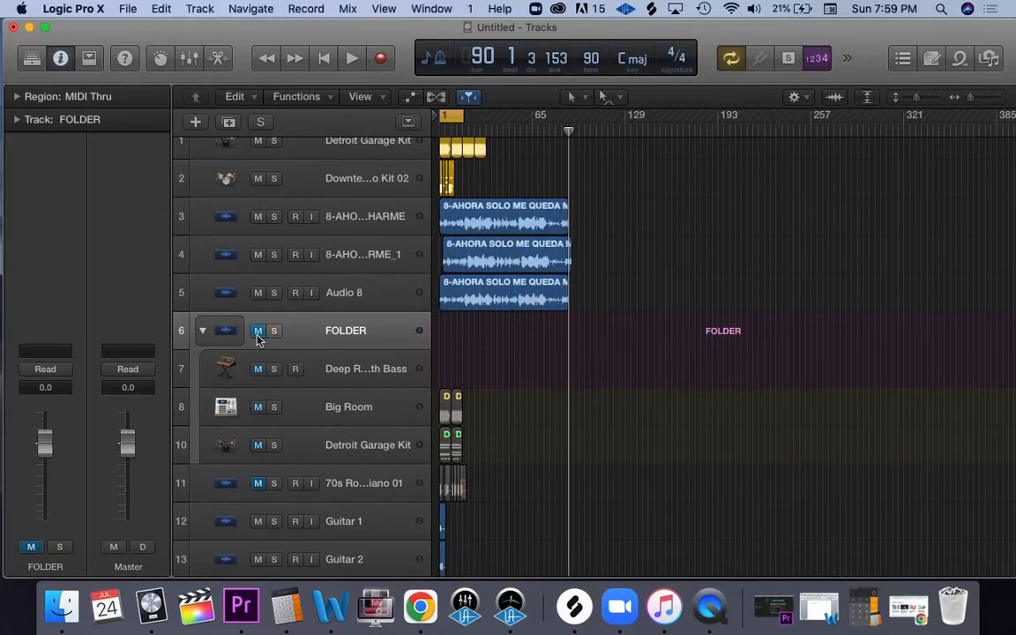
{"action": "left_click", "coordinate": [258, 333]}
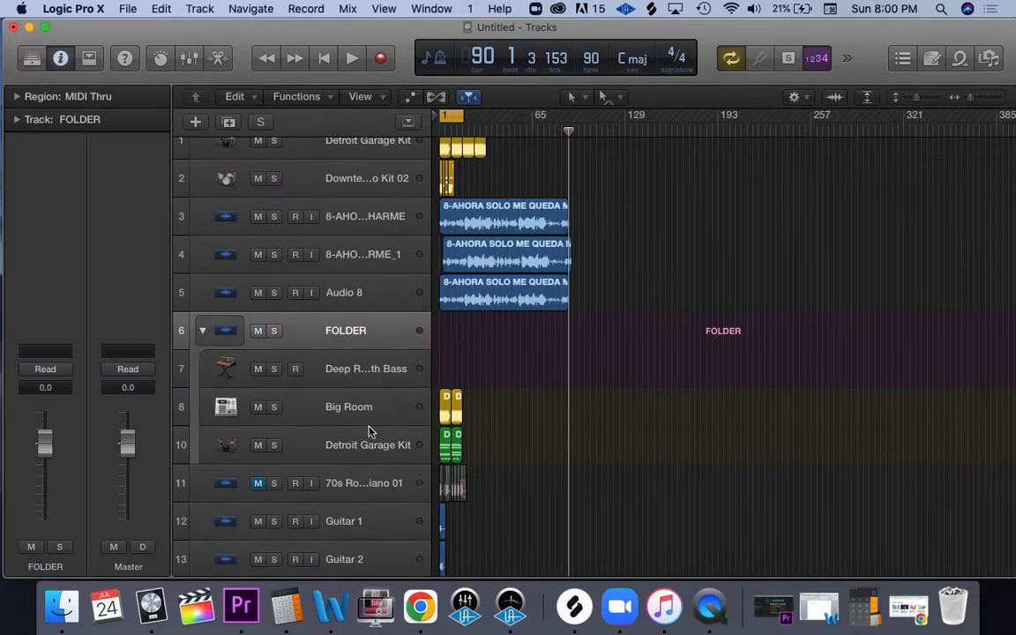
Step: Lower the volume of the Big Room subtrack to -0.2 dB
{"action": "left_click", "coordinate": [335, 408]}
{"action": "left_click", "coordinate": [363, 446]}
{"action": "left_click", "coordinate": [297, 481]}
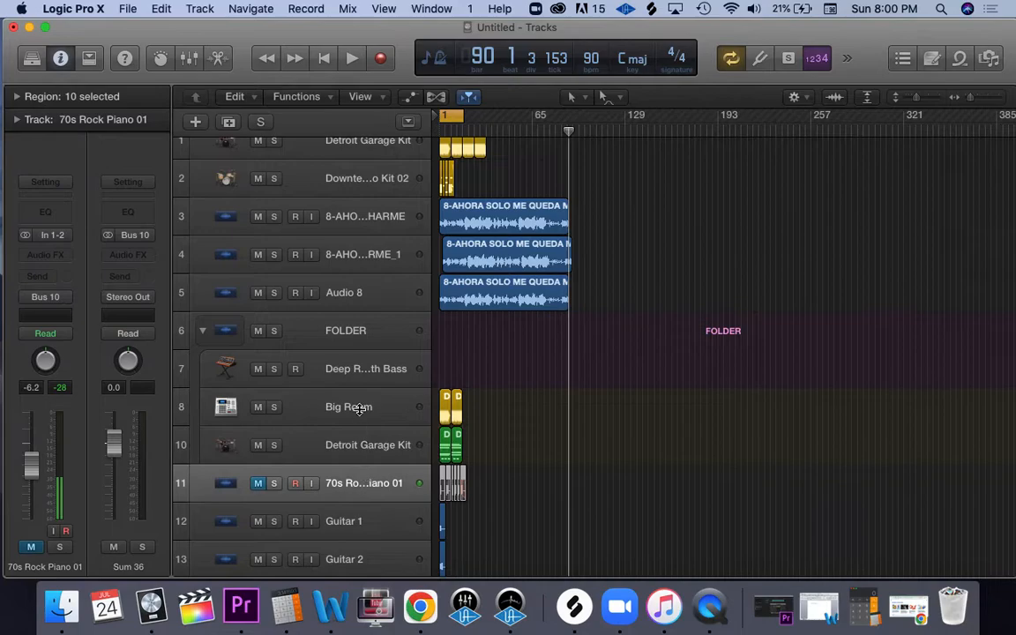
{"action": "left_click", "coordinate": [308, 408]}
{"action": "mouse_move", "coordinate": [31, 450]}
{"action": "left_mouse_down"}
{"action": "mouse_move", "coordinate": [29, 392]}
{"action": "mouse_move", "coordinate": [28, 452]}
{"action": "left_mouse_up"}
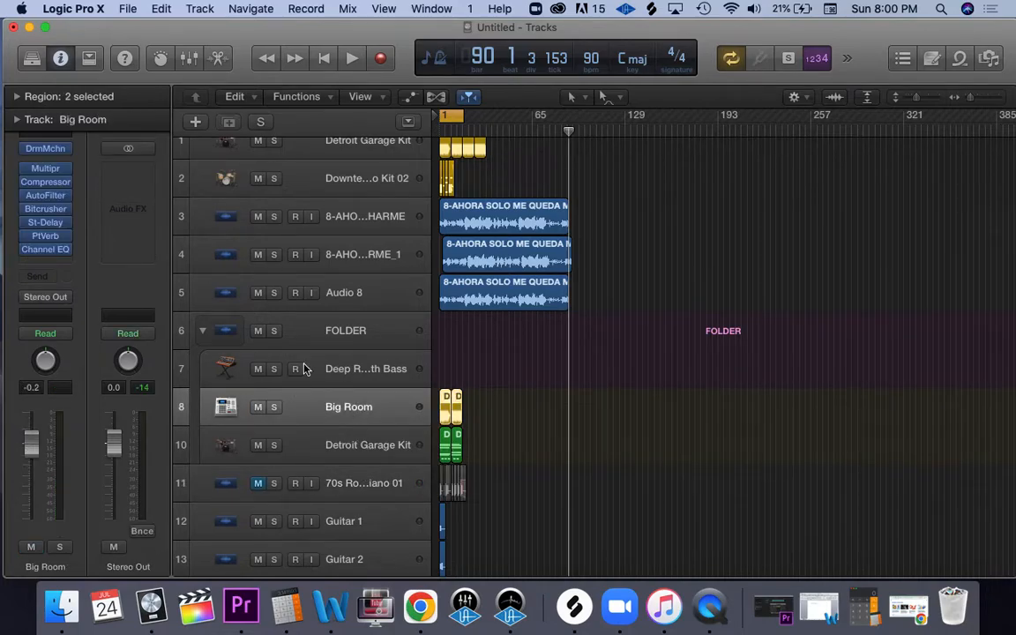
Step: Collapse the FOLDER stack and lower its main volume to -0.3 dB
{"action": "left_click", "coordinate": [322, 331]}
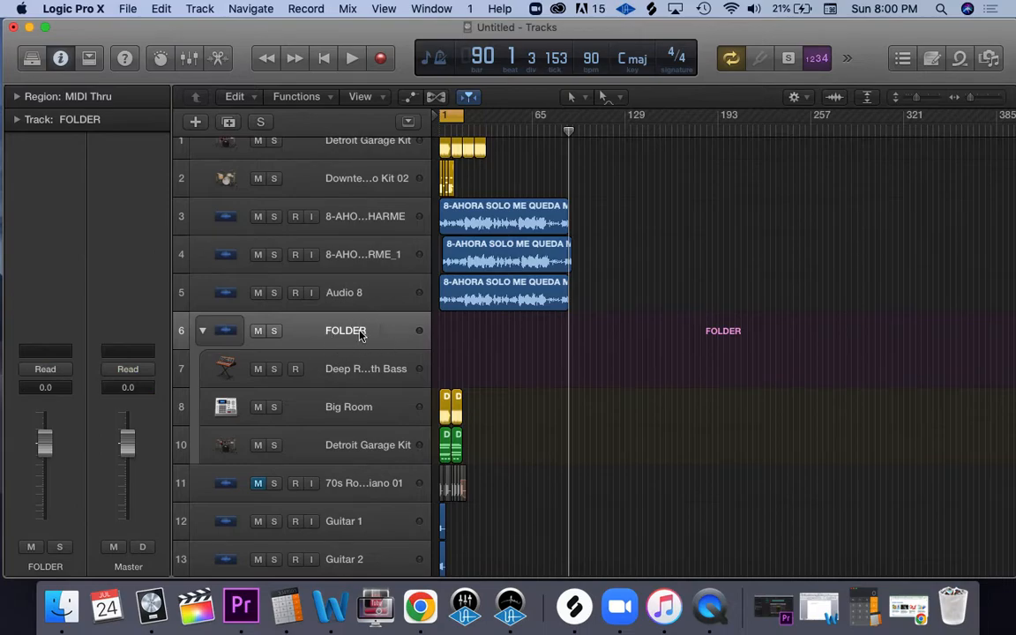
{"action": "left_click", "coordinate": [202, 331]}
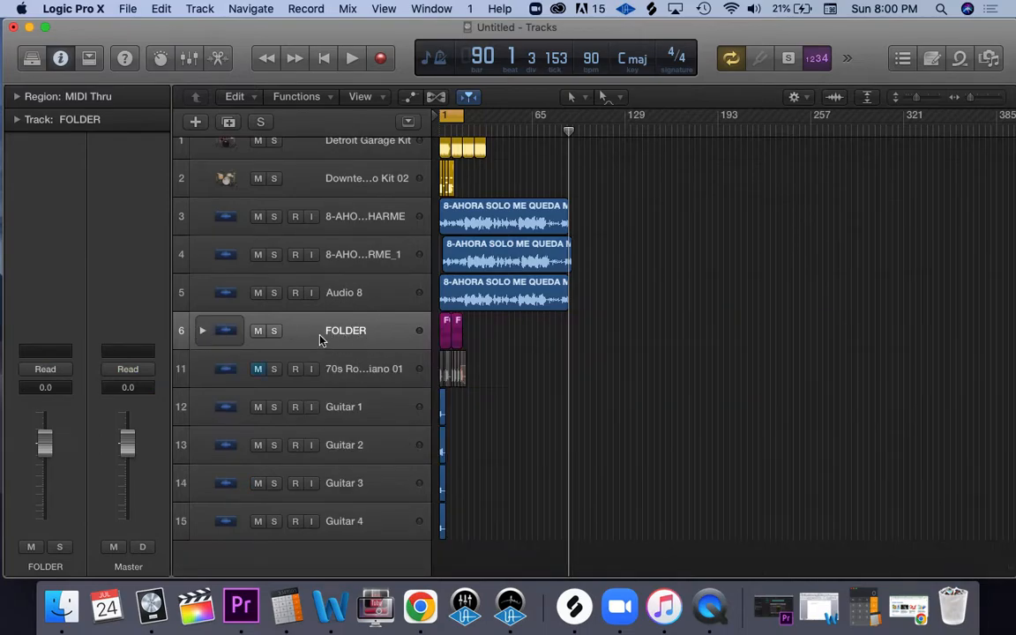
{"action": "mouse_move", "coordinate": [46, 449]}
{"action": "left_mouse_down"}
{"action": "mouse_move", "coordinate": [46, 470]}
{"action": "mouse_move", "coordinate": [46, 392]}
{"action": "mouse_move", "coordinate": [46, 442]}
{"action": "left_mouse_up"}
Step: Examine the channel strips of the three subtracks inside FOLDER and collapse the stack again
{"action": "left_click", "coordinate": [202, 333]}
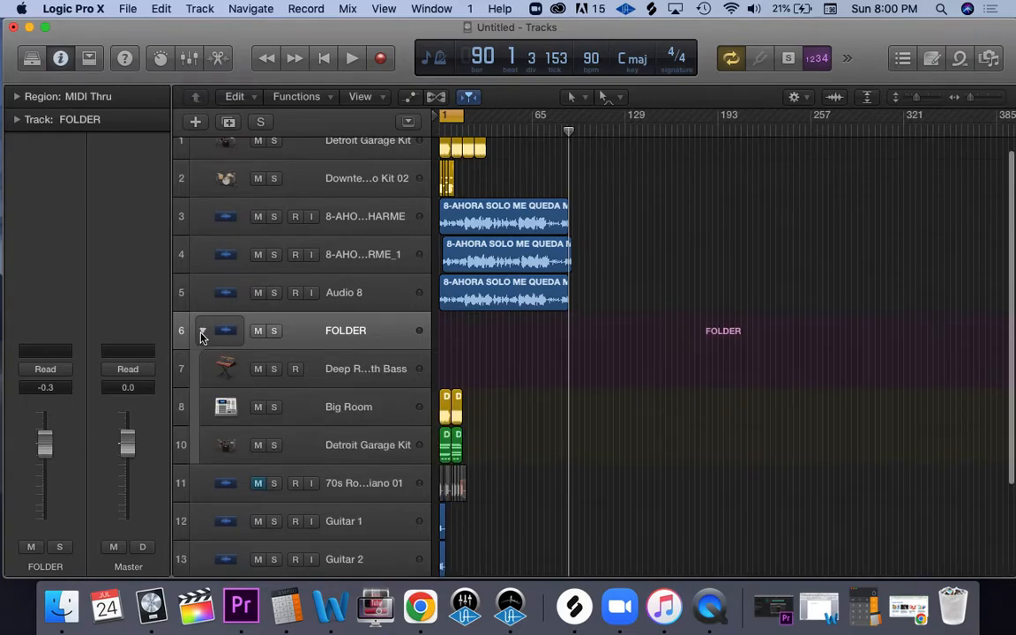
{"action": "left_click", "coordinate": [341, 381]}
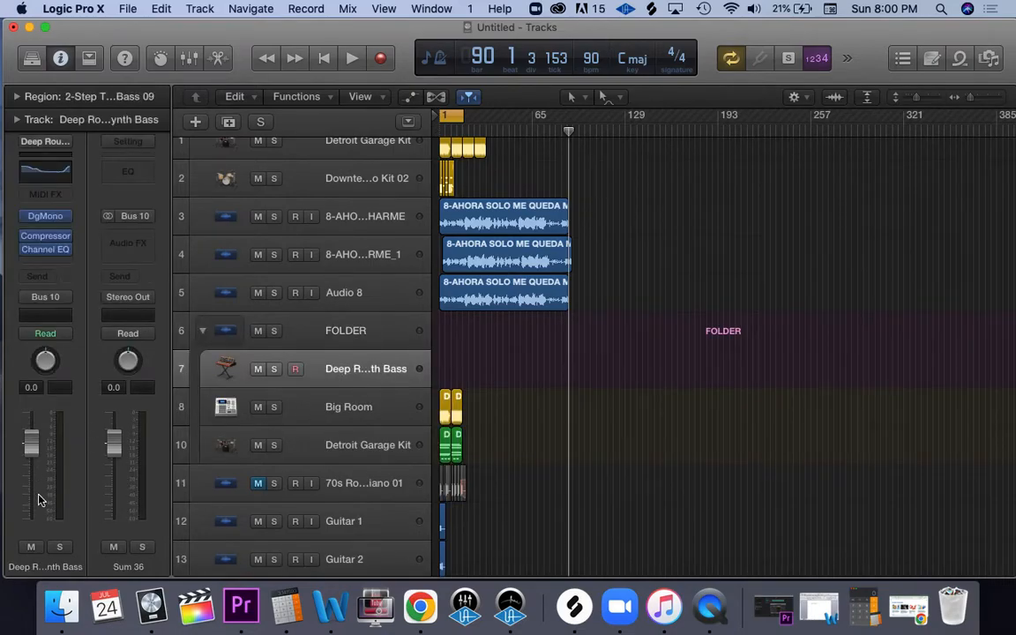
{"action": "left_click", "coordinate": [318, 415]}
{"action": "left_click", "coordinate": [335, 446]}
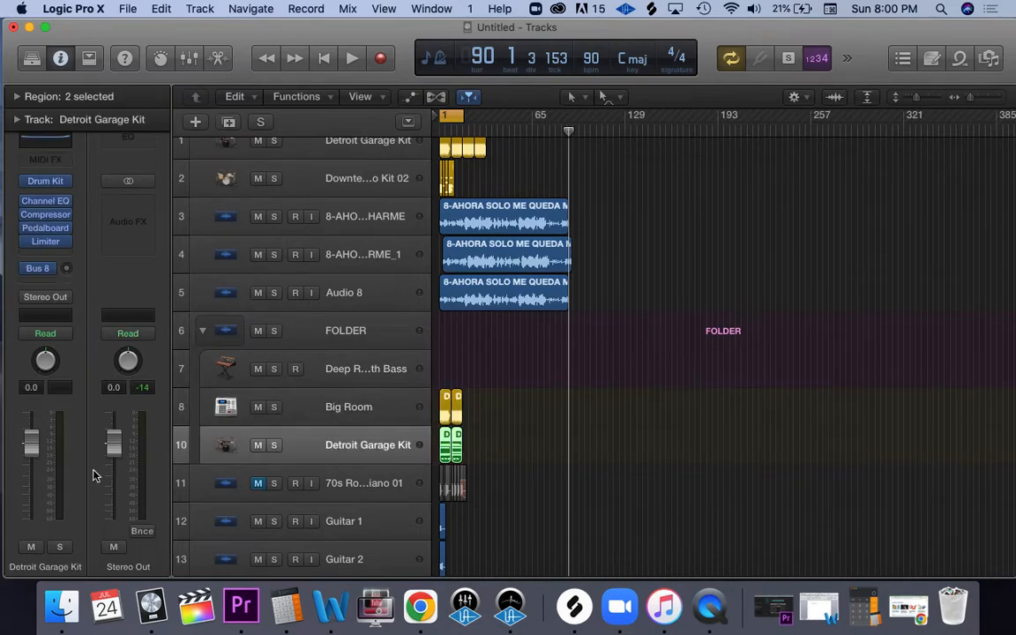
{"action": "left_click", "coordinate": [326, 404]}
{"action": "left_click", "coordinate": [328, 365]}
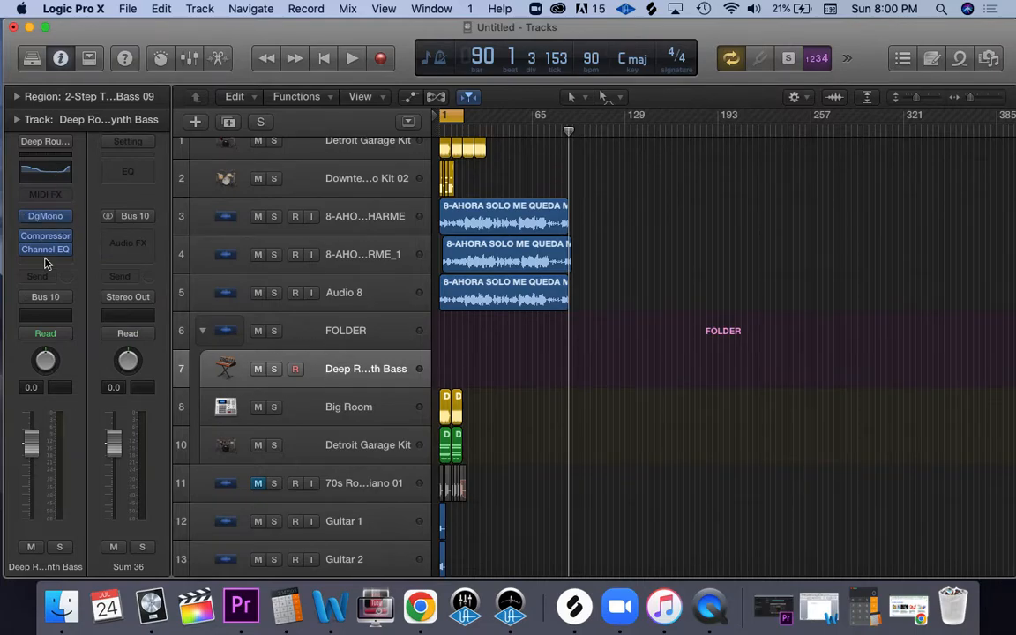
{"action": "left_click", "coordinate": [202, 333]}
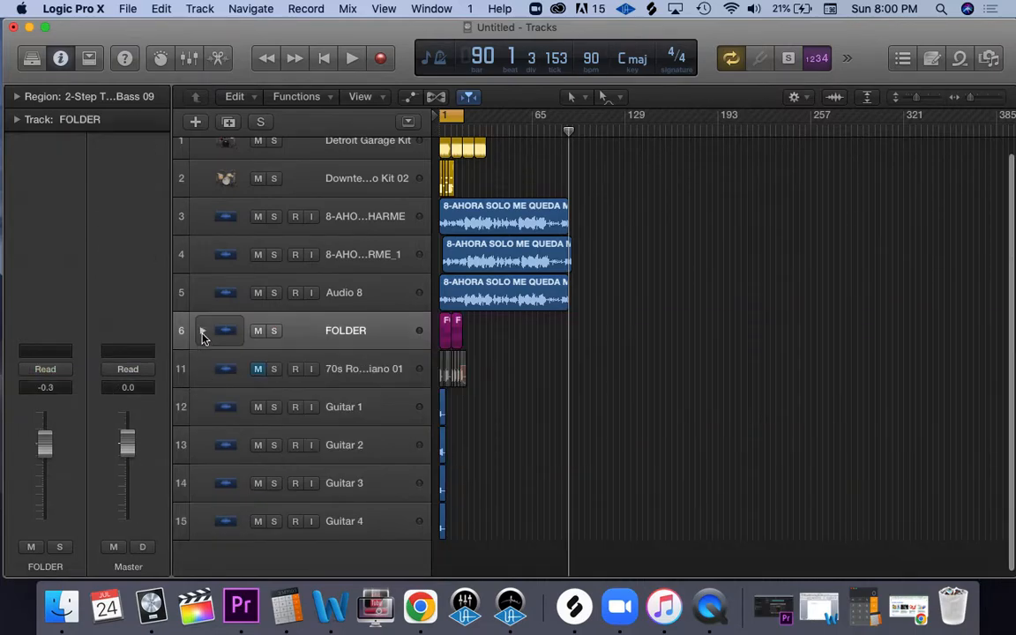
Step: Create a Summing Stack from the Guitar 2 track
{"action": "right_click", "coordinate": [371, 411]}
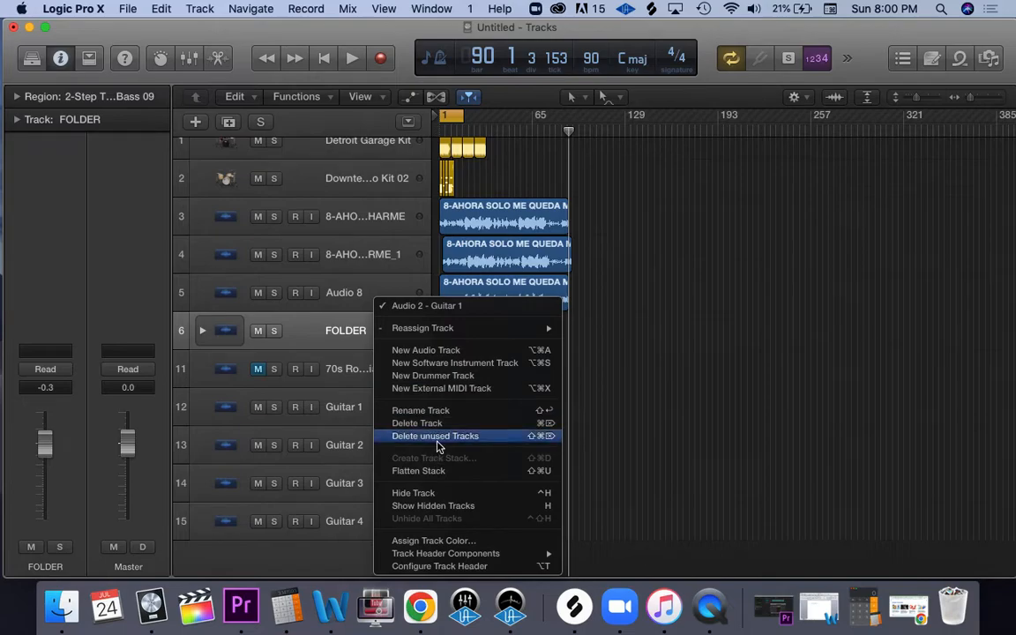
{"action": "left_click", "coordinate": [640, 434]}
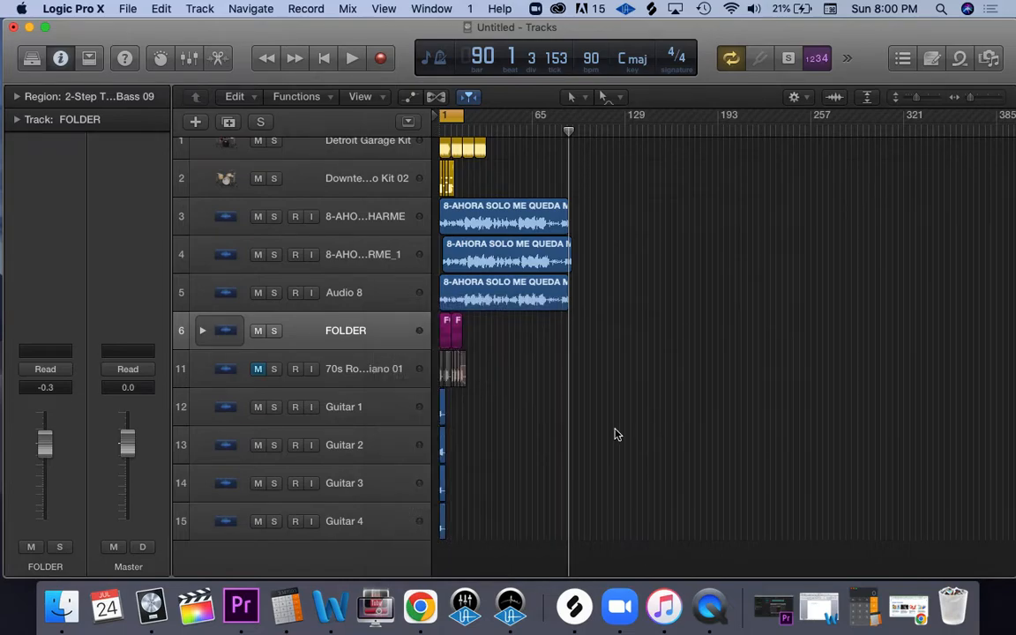
{"action": "left_click", "coordinate": [370, 445]}
{"action": "right_click", "coordinate": [370, 445]}
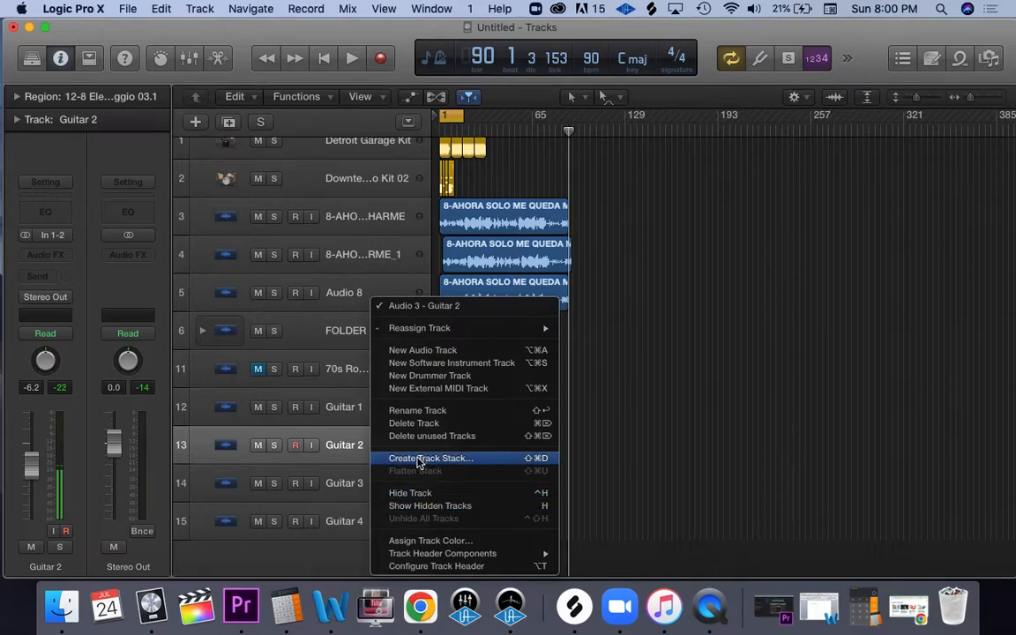
{"action": "left_click", "coordinate": [468, 460]}
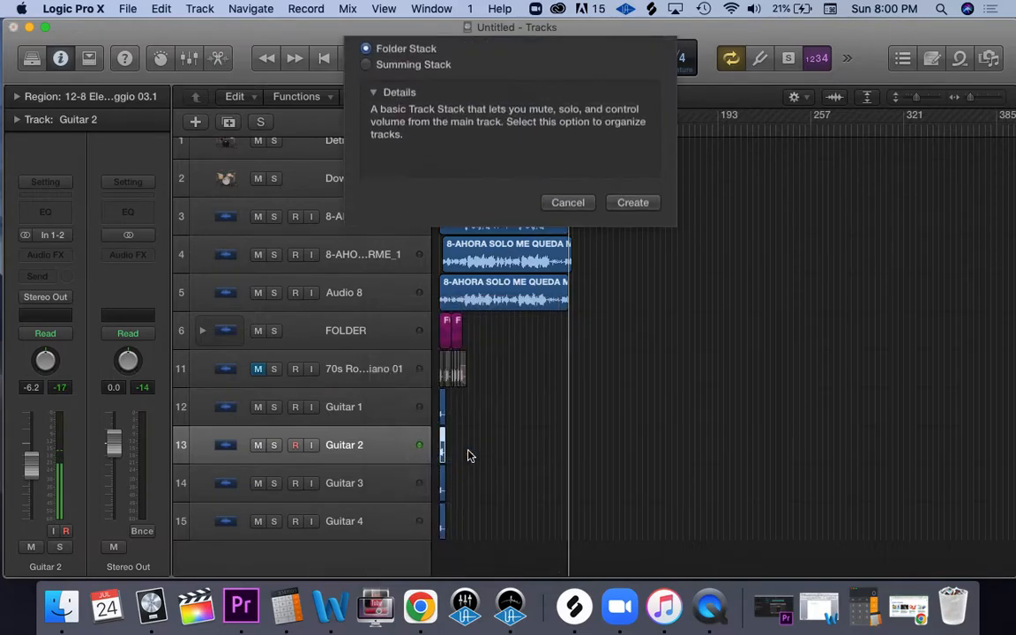
{"action": "left_click", "coordinate": [367, 95]}
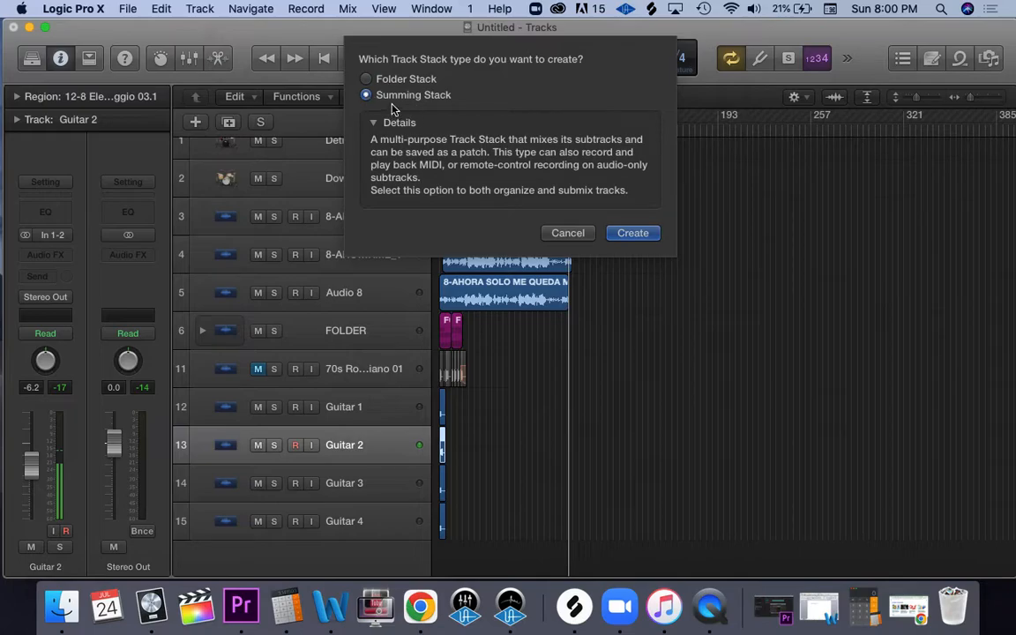
{"action": "left_click", "coordinate": [627, 236]}
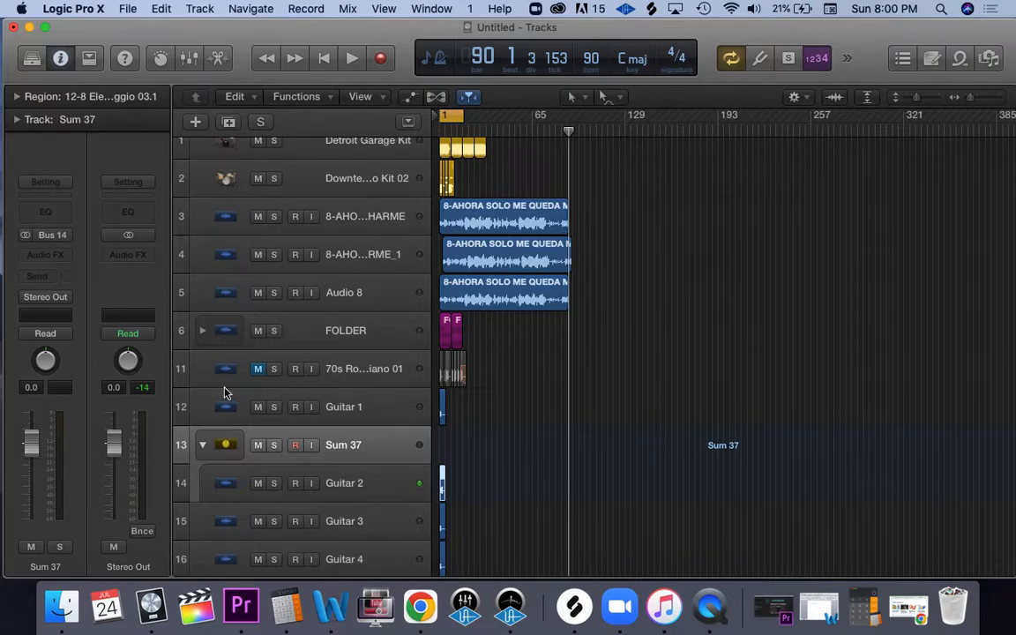
Step: Expand the summing stack and move the Guitar 3 track into it above Guitar 2
{"action": "left_click", "coordinate": [204, 446]}
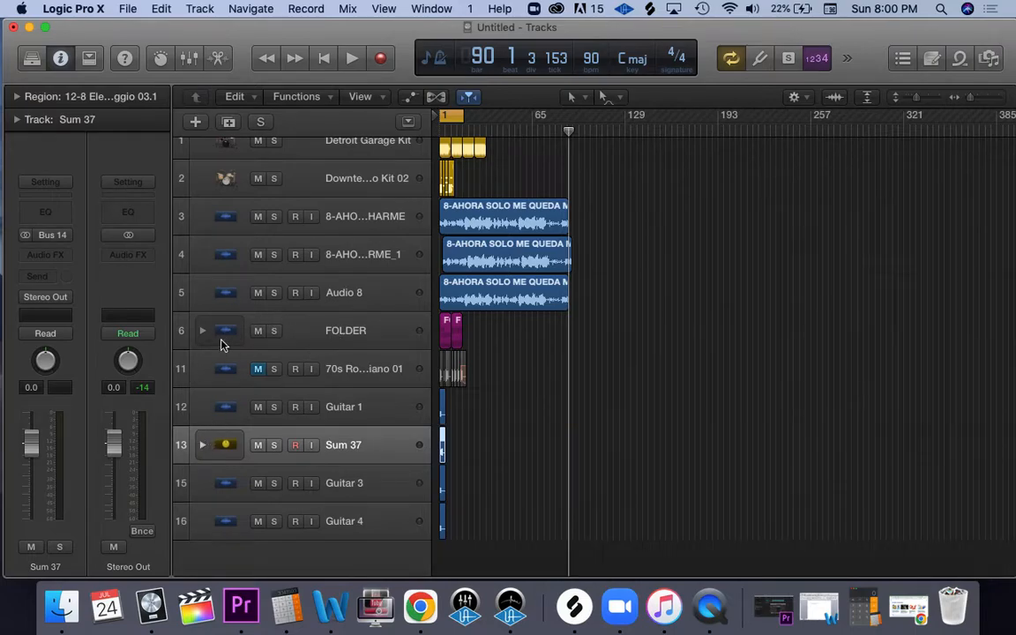
{"action": "left_click", "coordinate": [203, 445]}
{"action": "left_click", "coordinate": [203, 445]}
{"action": "left_click", "coordinate": [203, 446]}
{"action": "left_click_drag", "start_coordinate": [221, 522], "coordinate": [231, 482]}
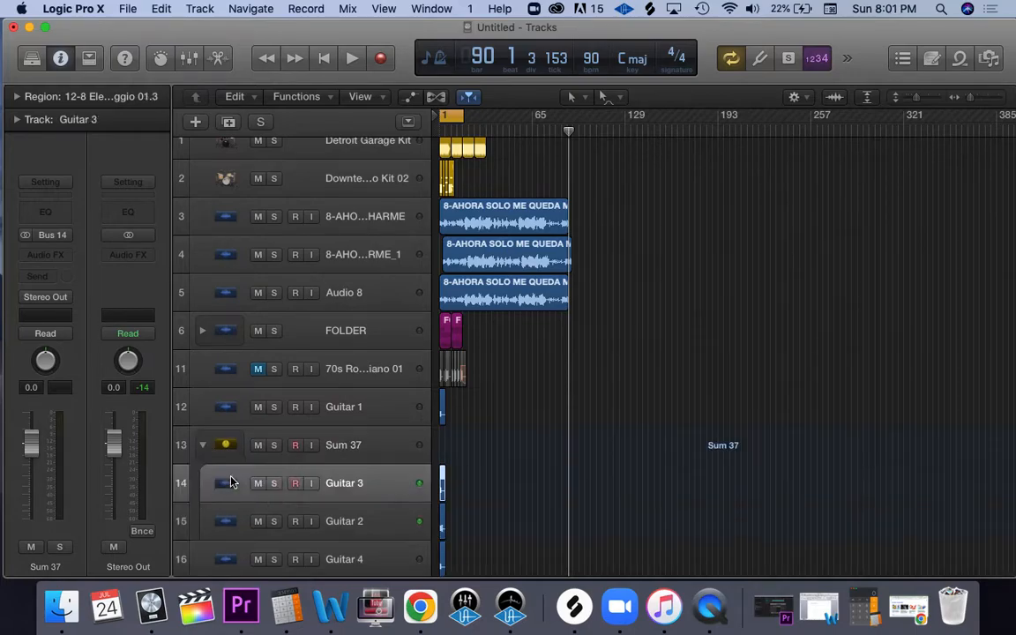
Step: Move Guitar 4 between Guitar 3 and Guitar 2 in the summing stack, add Guitar 1 as its first subtrack, and collapse the stack
{"action": "left_click_drag", "start_coordinate": [222, 558], "coordinate": [229, 485]}
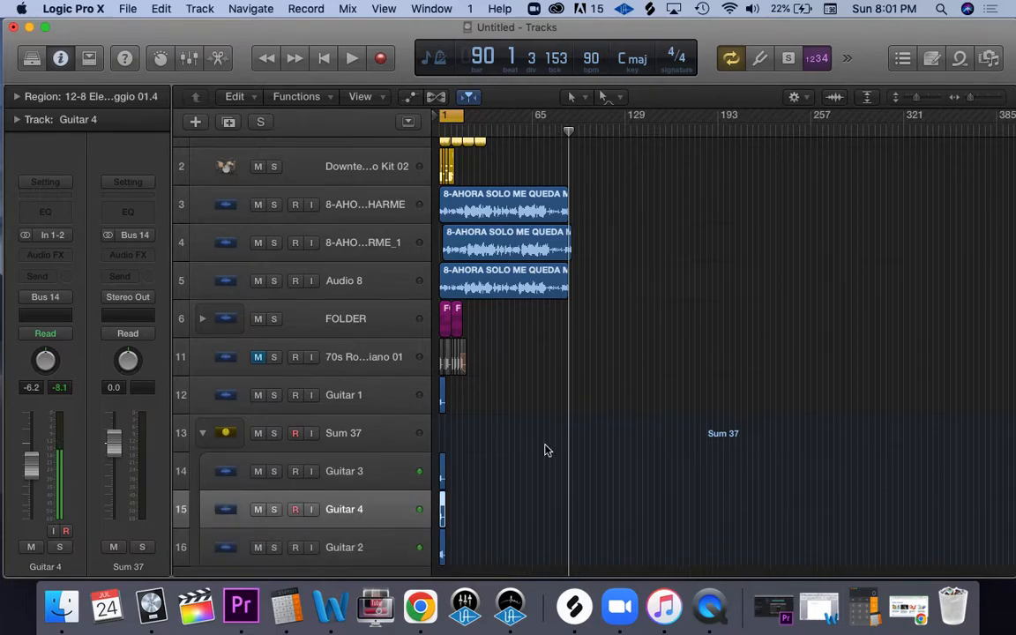
{"action": "left_click_drag", "start_coordinate": [642, 383], "coordinate": [578, 630]}
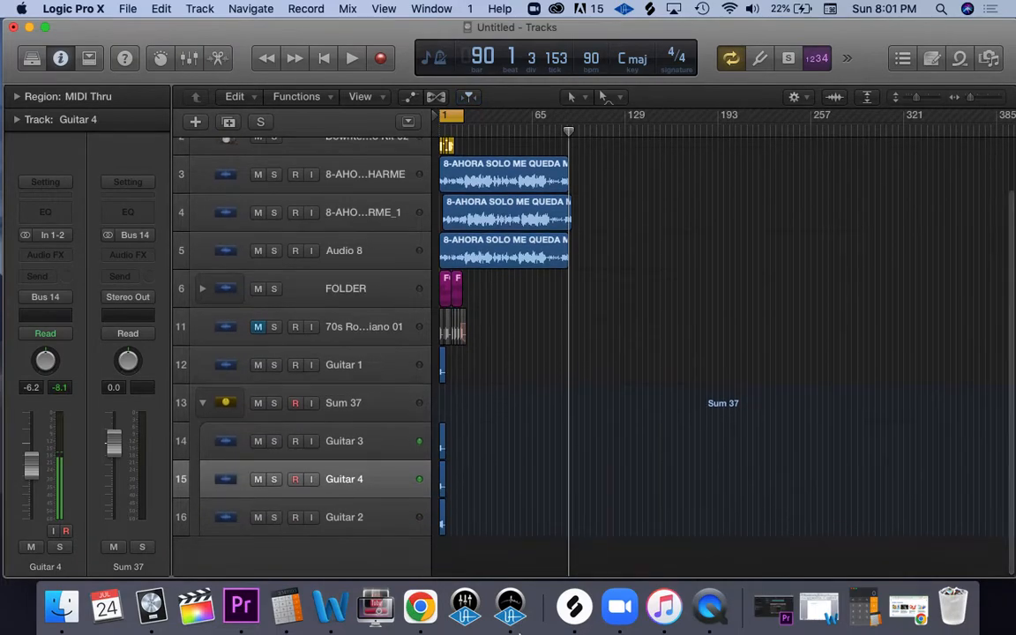
{"action": "left_click_drag", "start_coordinate": [235, 368], "coordinate": [225, 436]}
{"action": "left_click", "coordinate": [202, 364]}
{"action": "left_click", "coordinate": [202, 423]}
{"action": "left_click", "coordinate": [202, 423]}
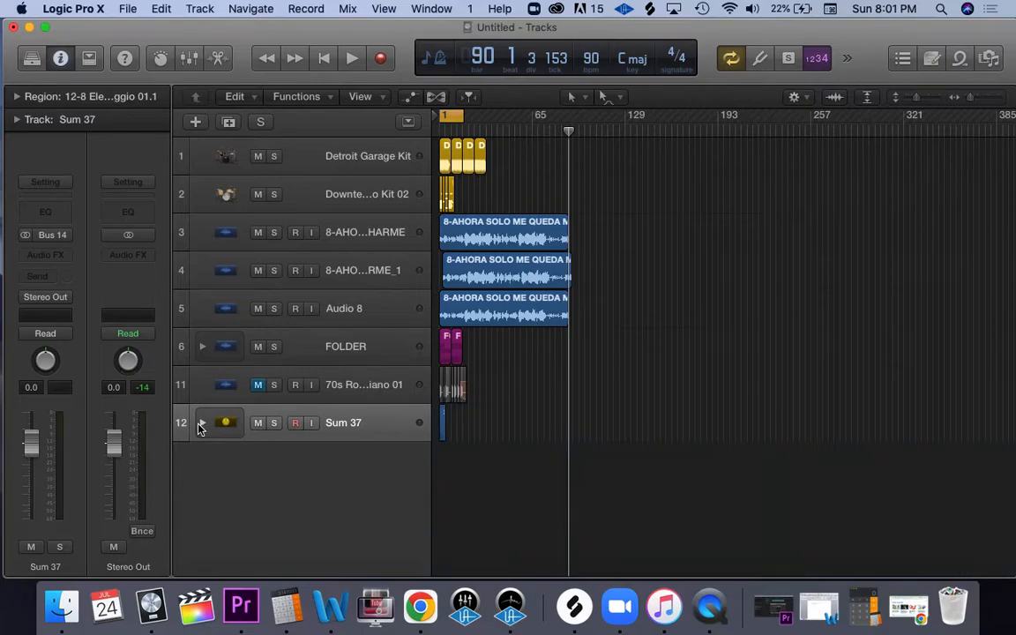
Step: Rename the summing stack GUITAR and deselect its regions
{"action": "double_click", "coordinate": [342, 423]}
{"action": "type", "text": "GU"}
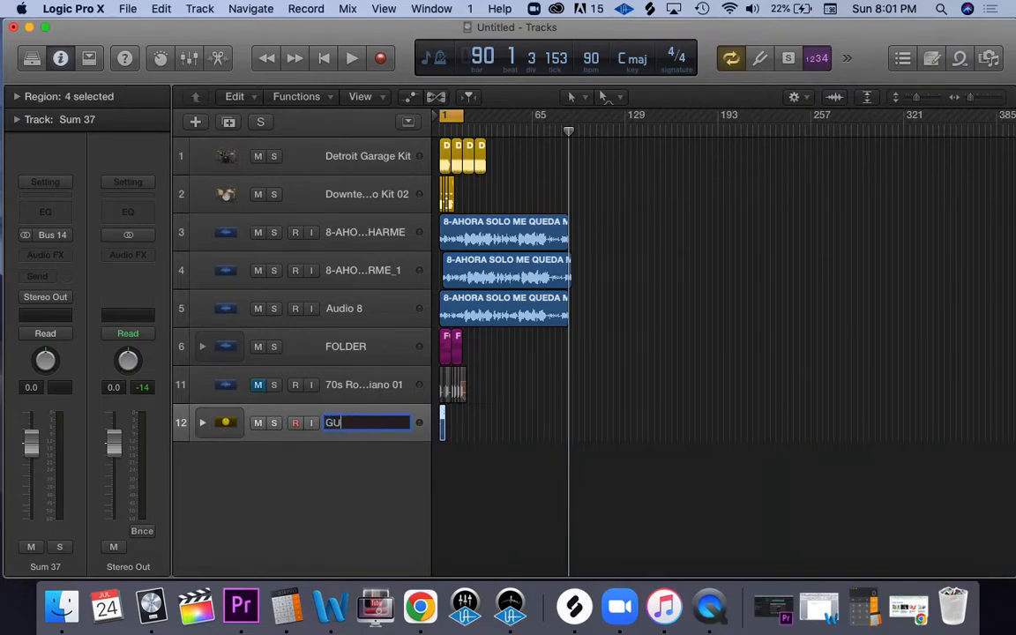
{"action": "type", "text": "ITAR"}
{"action": "key", "text": "Return"}
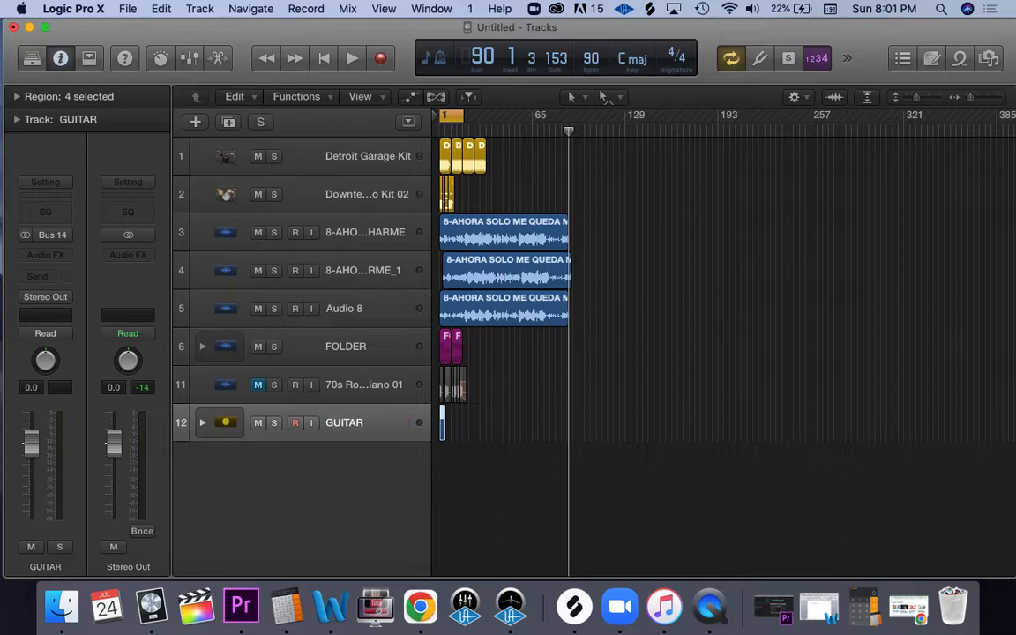
{"action": "left_click", "coordinate": [472, 491]}
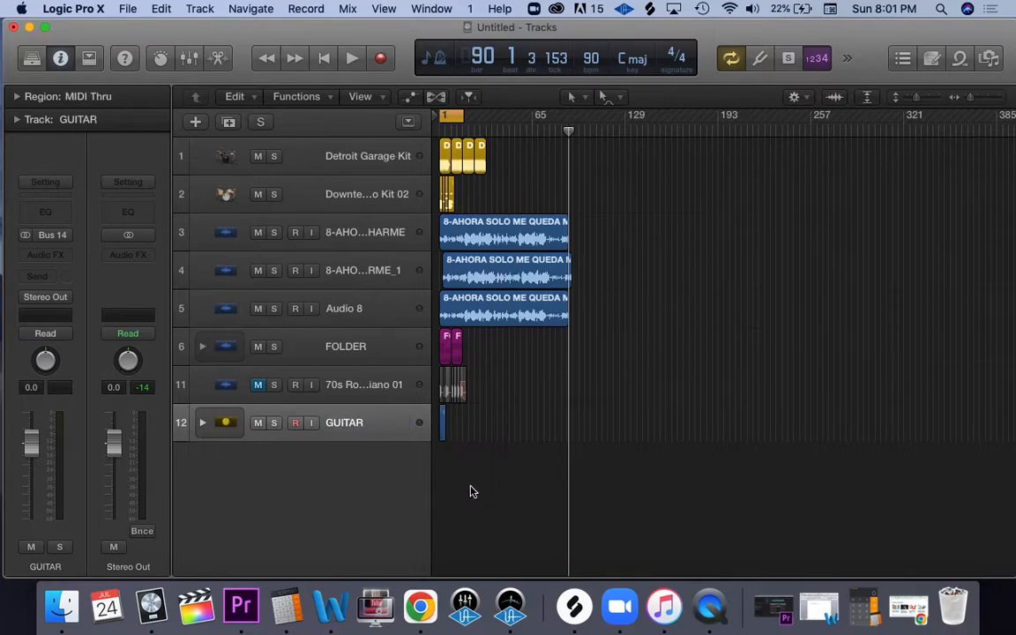
Step: Expand the GUITAR stack and insert the stereo Waves CLA Guitars plug-in on its main channel strip, closing the plug-in window
{"action": "left_click", "coordinate": [202, 423]}
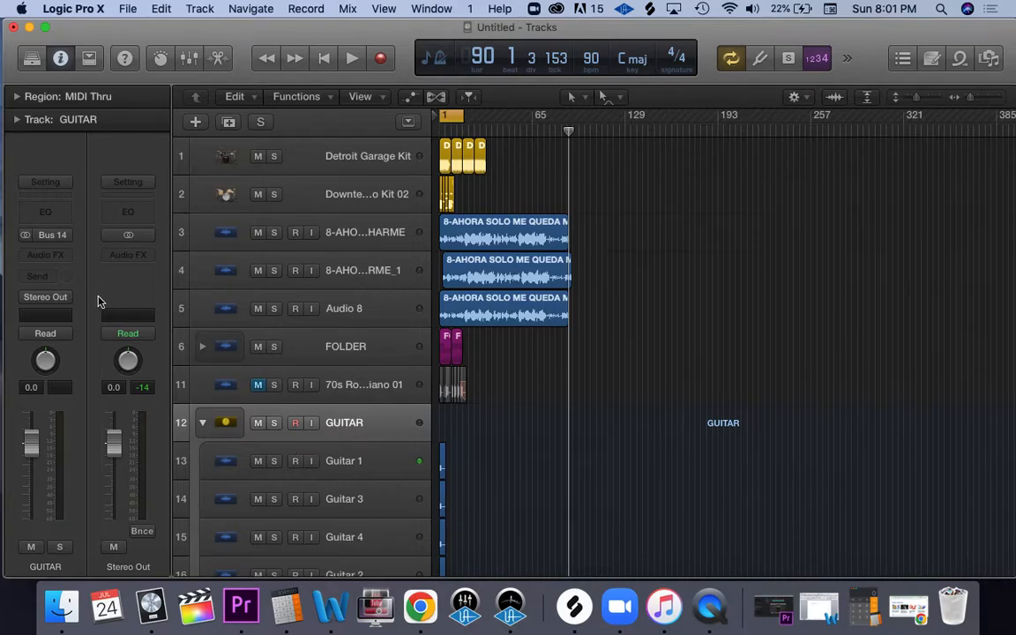
{"action": "left_click", "coordinate": [67, 264]}
{"action": "mouse_move", "coordinate": [68, 448]}
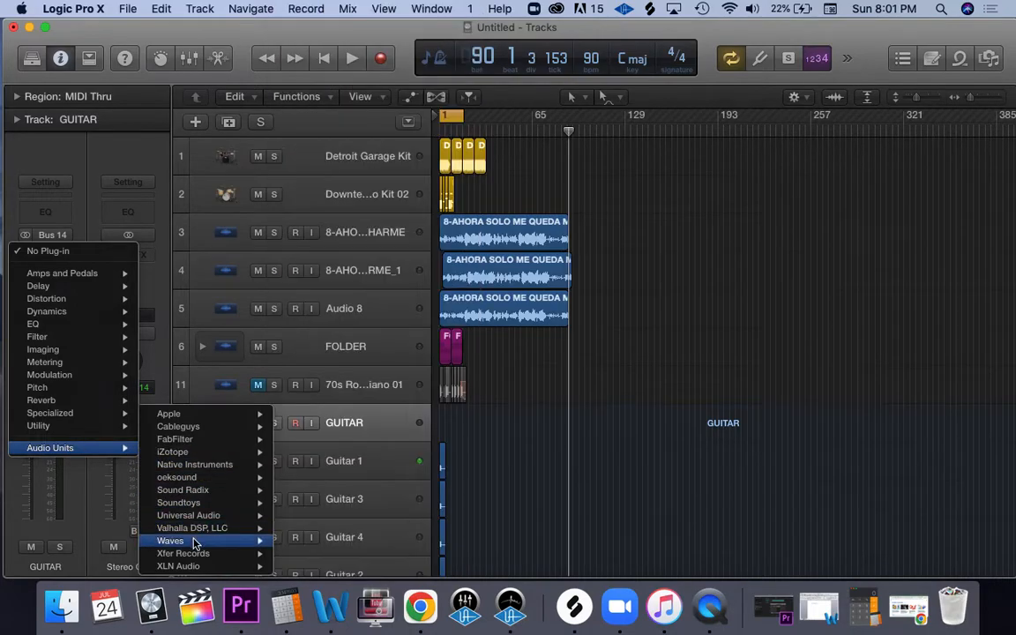
{"action": "mouse_move", "coordinate": [194, 544]}
{"action": "mouse_move", "coordinate": [398, 257]}
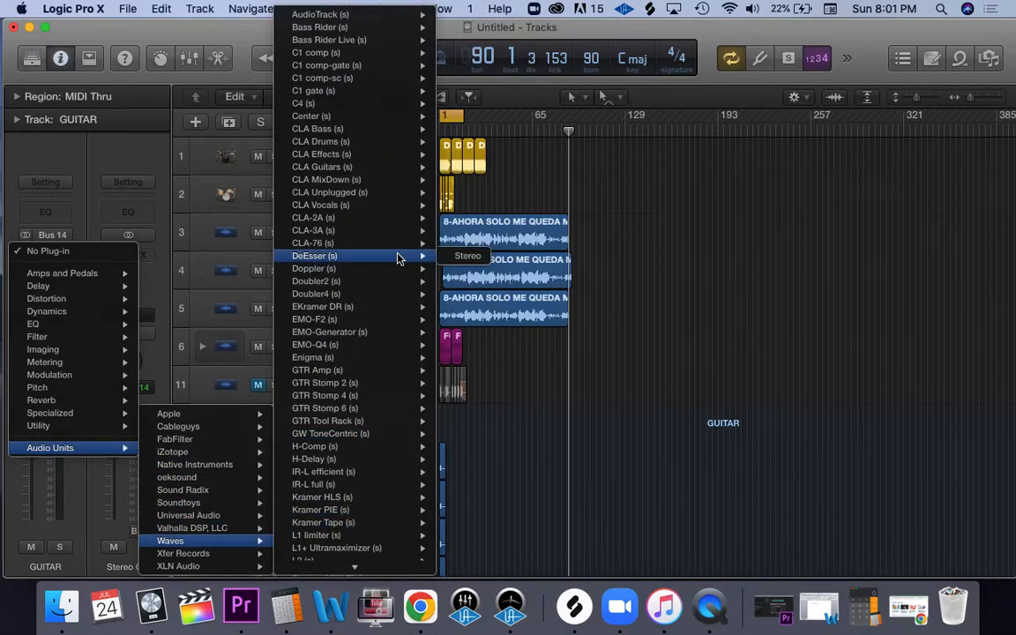
{"action": "mouse_move", "coordinate": [363, 167]}
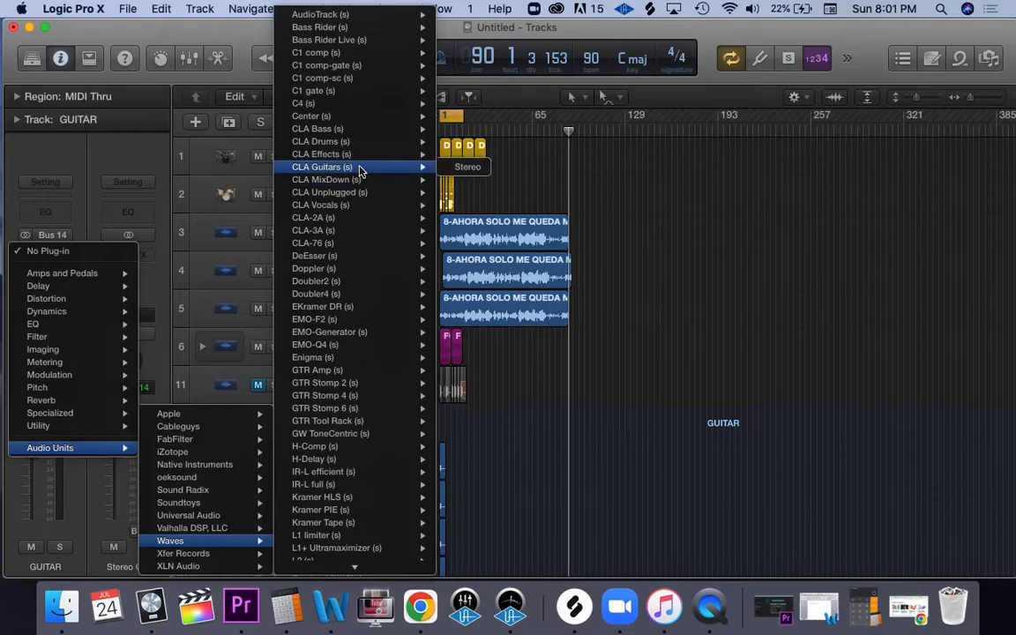
{"action": "left_click", "coordinate": [463, 169]}
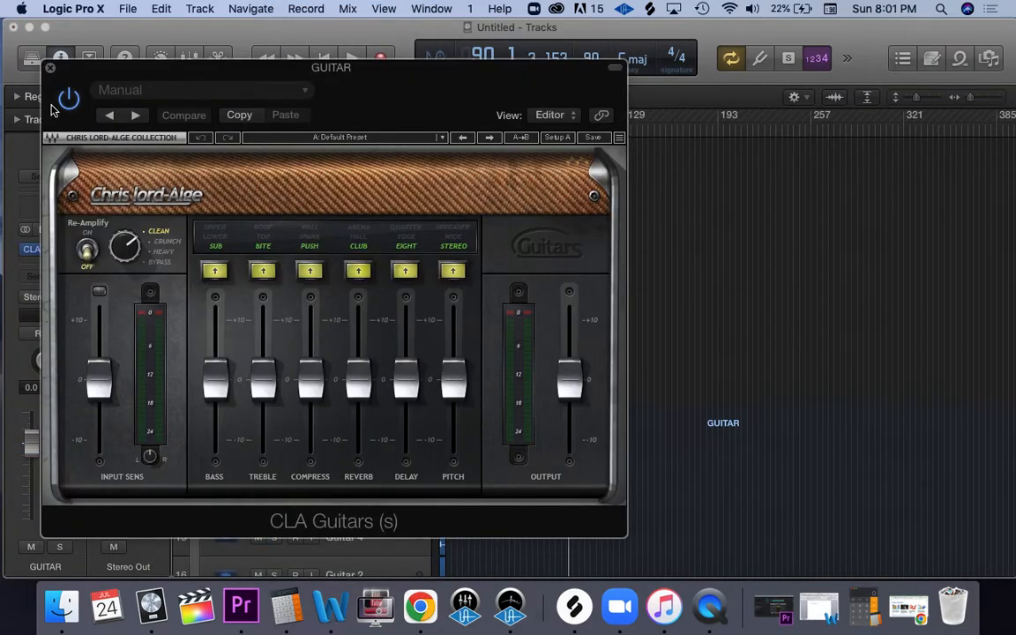
{"action": "left_click", "coordinate": [49, 67]}
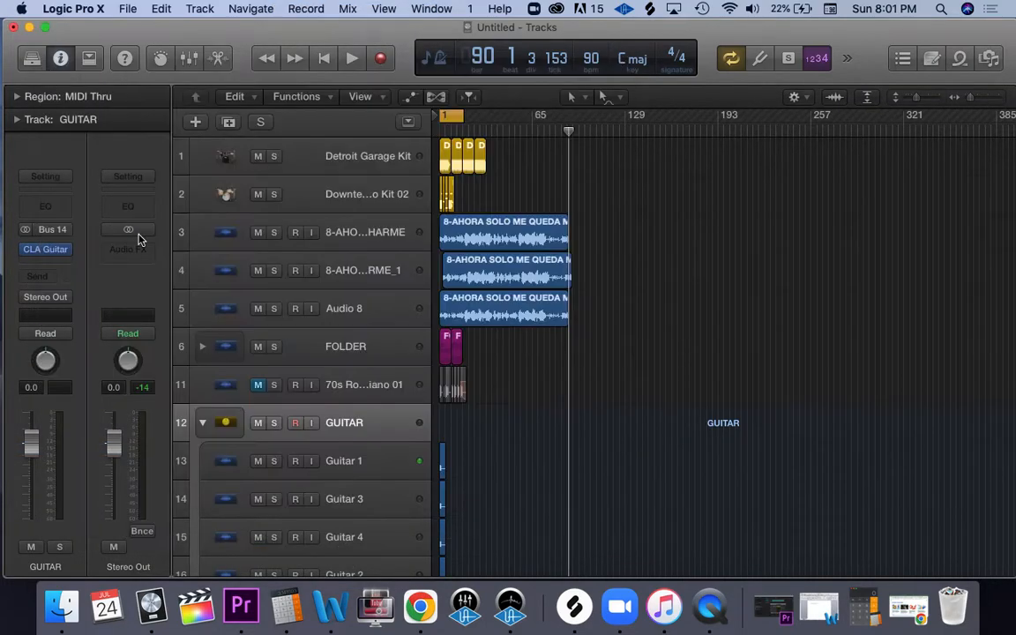
Step: Examine the channel strips of the Guitar 1, Guitar 3 and Guitar 4 subtracks, collapsing and re-expanding the GUITAR stack in between
{"action": "left_click", "coordinate": [356, 460]}
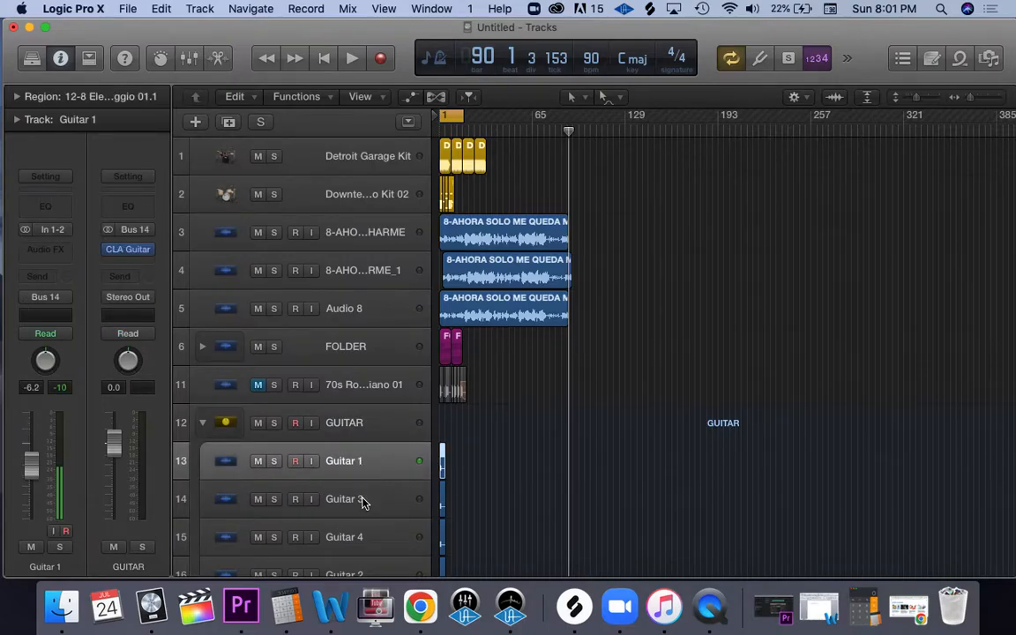
{"action": "left_click", "coordinate": [364, 504]}
{"action": "left_click", "coordinate": [364, 534]}
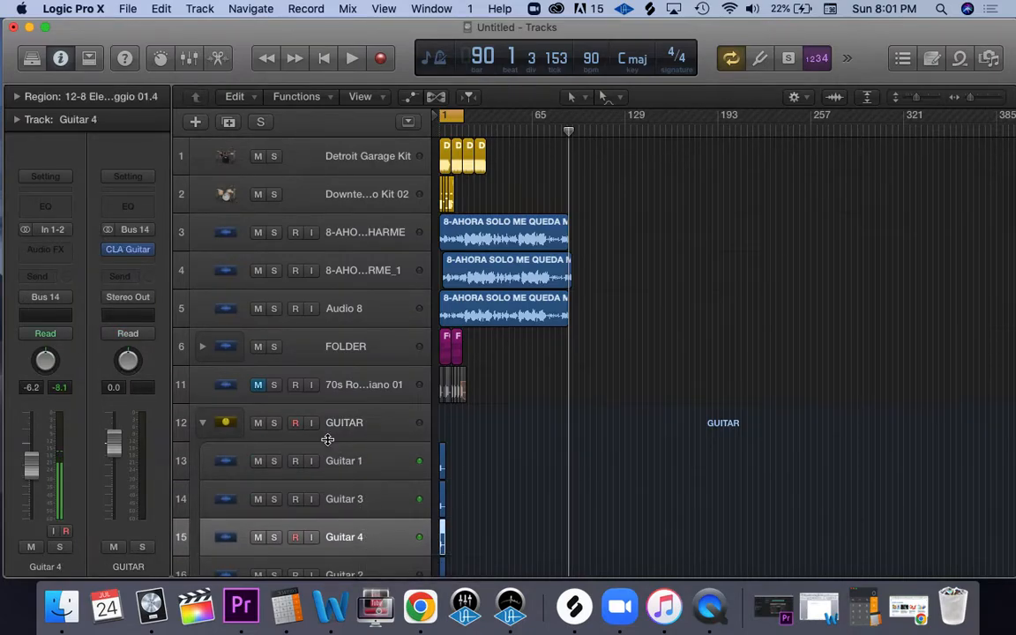
{"action": "left_click", "coordinate": [202, 424]}
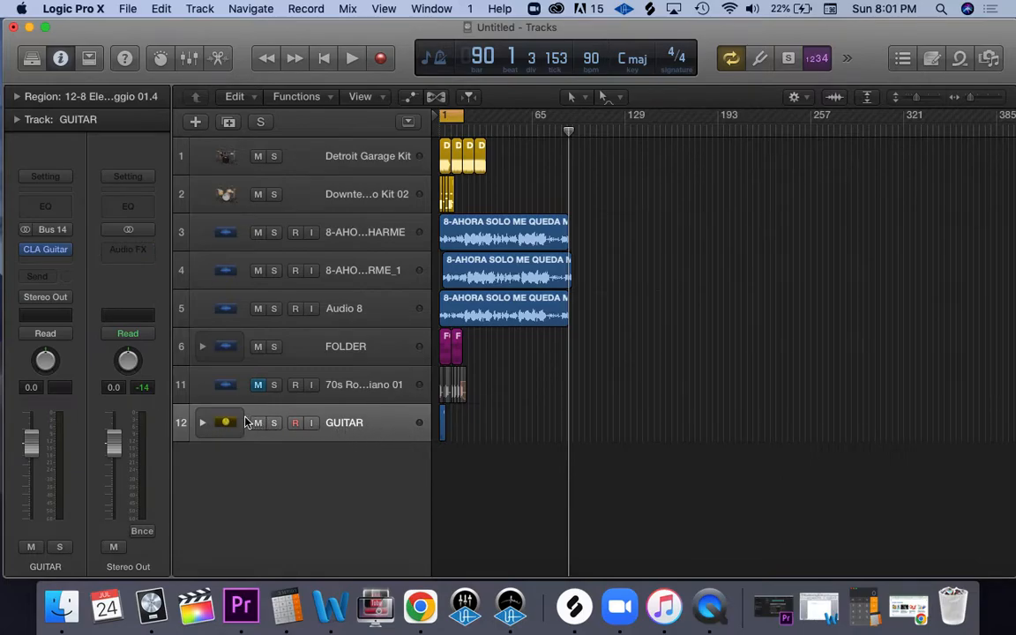
{"action": "left_click", "coordinate": [202, 423]}
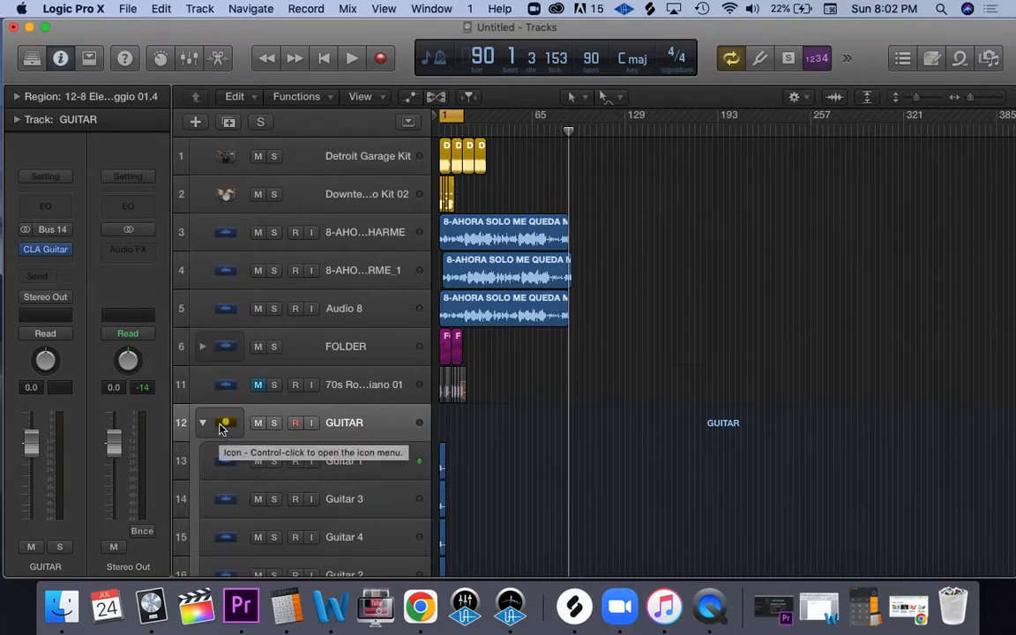
{"action": "left_click", "coordinate": [349, 461]}
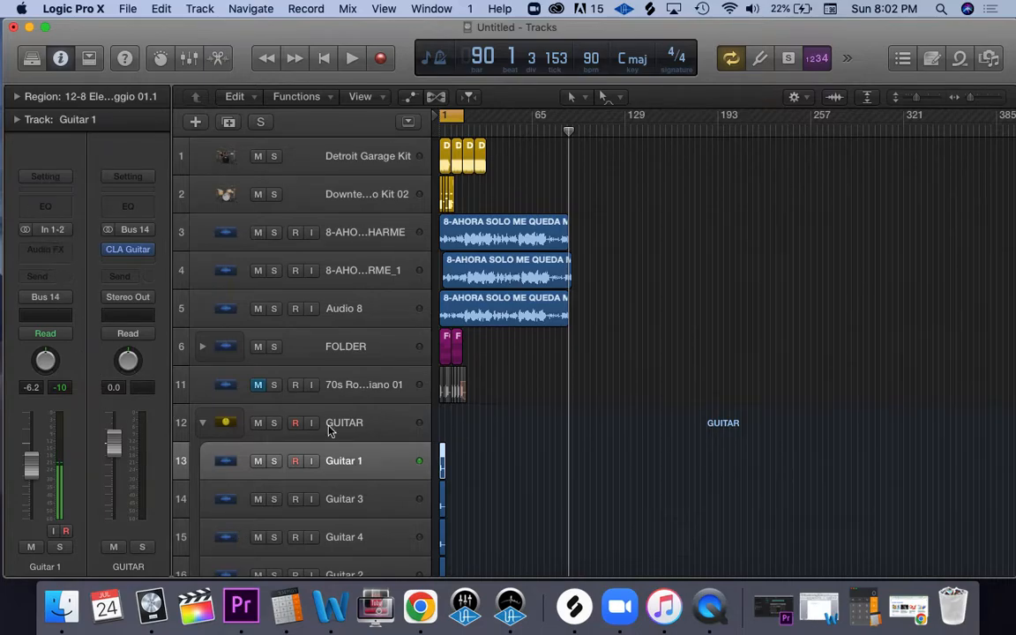
{"action": "left_click", "coordinate": [331, 501]}
{"action": "left_click", "coordinate": [363, 537]}
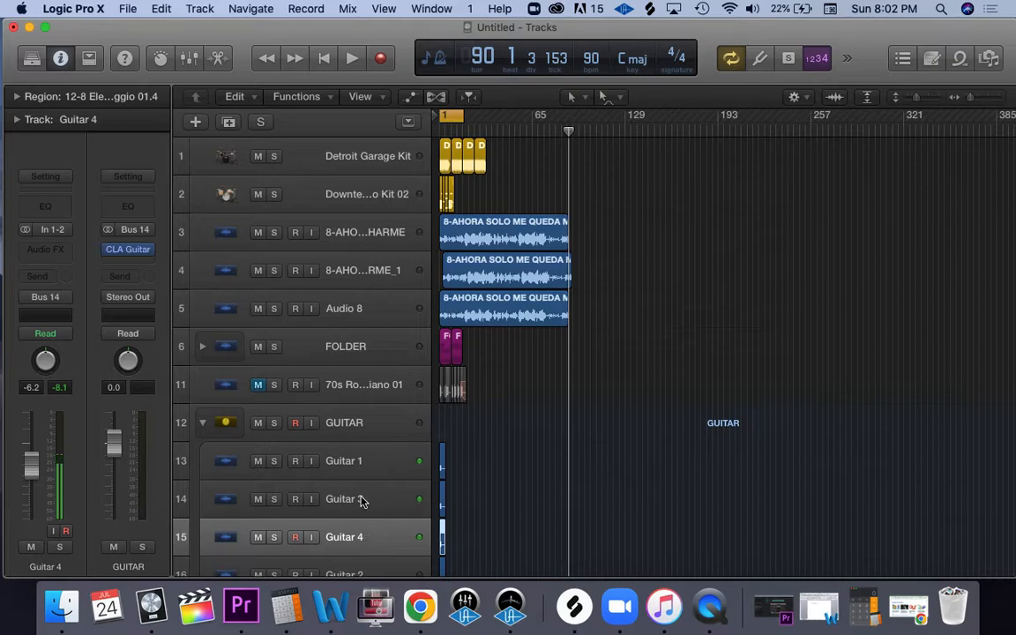
{"action": "left_click", "coordinate": [351, 465]}
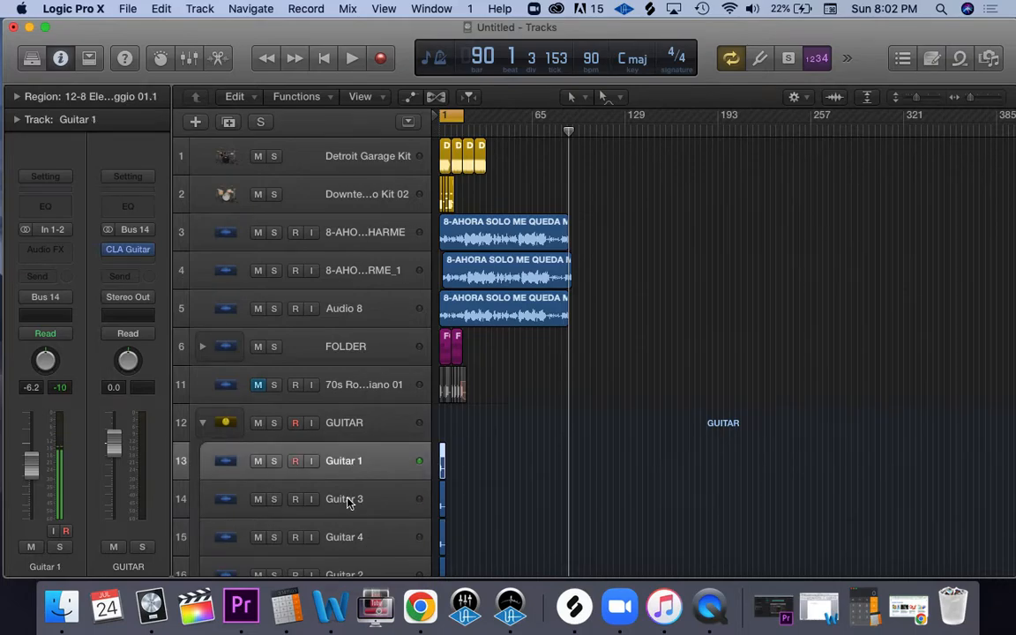
{"action": "left_click", "coordinate": [352, 506]}
{"action": "left_click", "coordinate": [352, 536]}
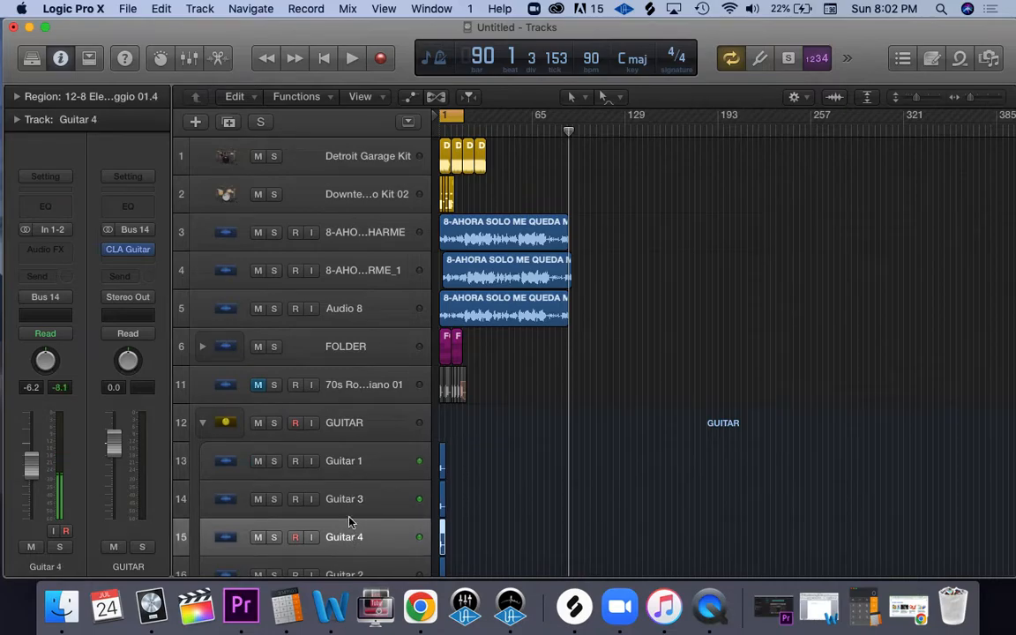
Step: Insert the stereo Distortion plug-in on the Guitar 1 subtrack only and close its window
{"action": "left_click", "coordinate": [352, 461]}
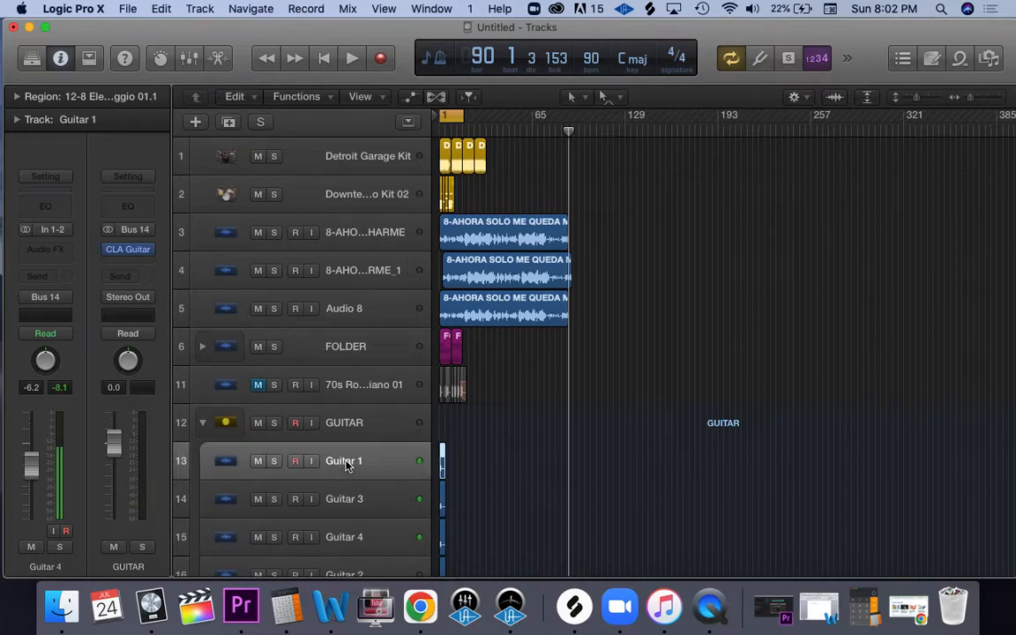
{"action": "left_click", "coordinate": [58, 252]}
{"action": "mouse_move", "coordinate": [59, 443]}
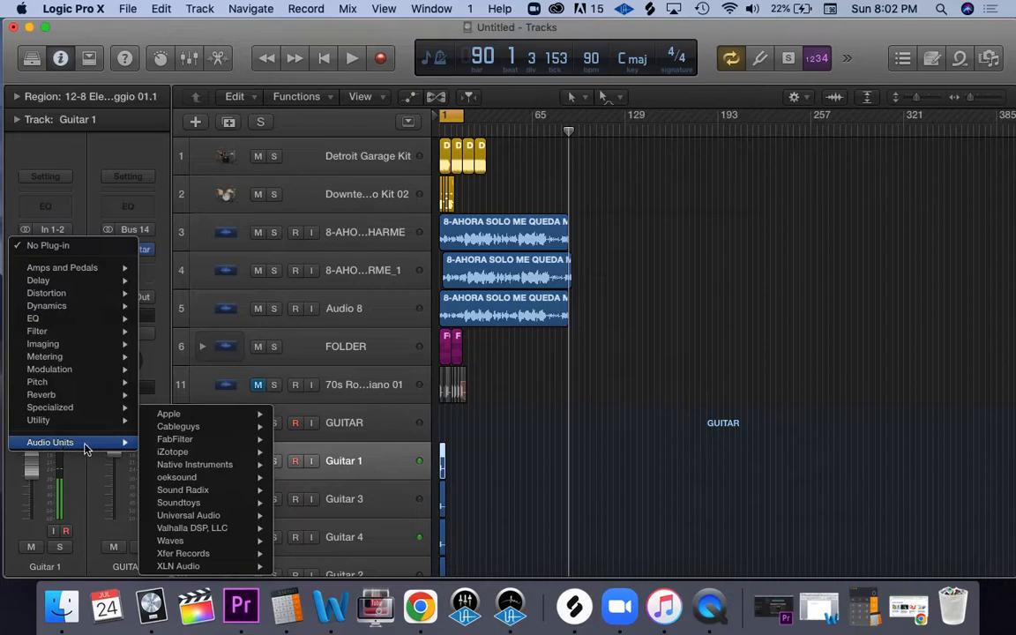
{"action": "mouse_move", "coordinate": [190, 542]}
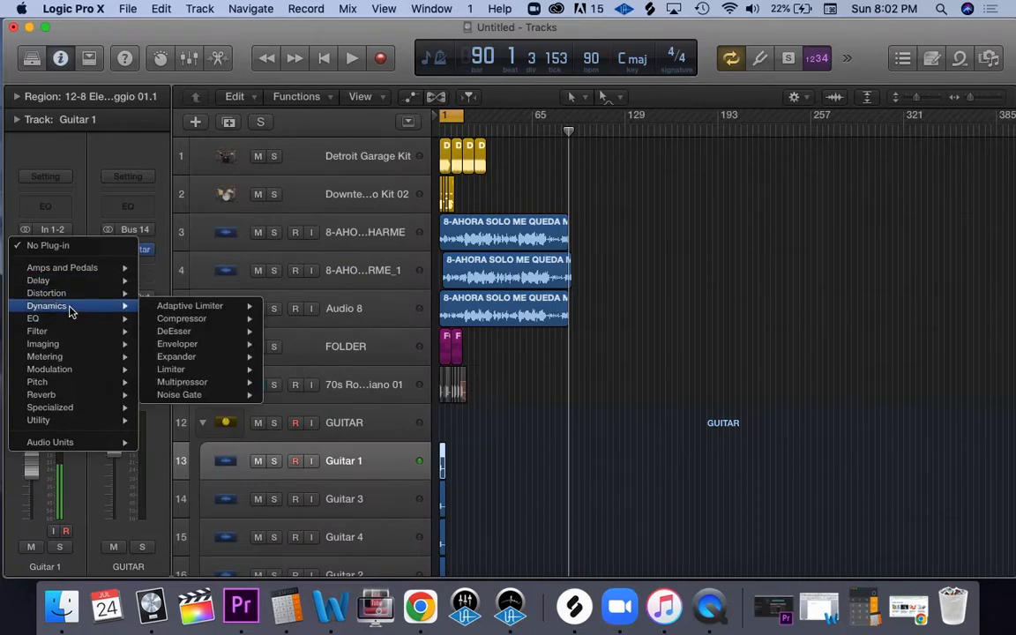
{"action": "mouse_move", "coordinate": [66, 297]}
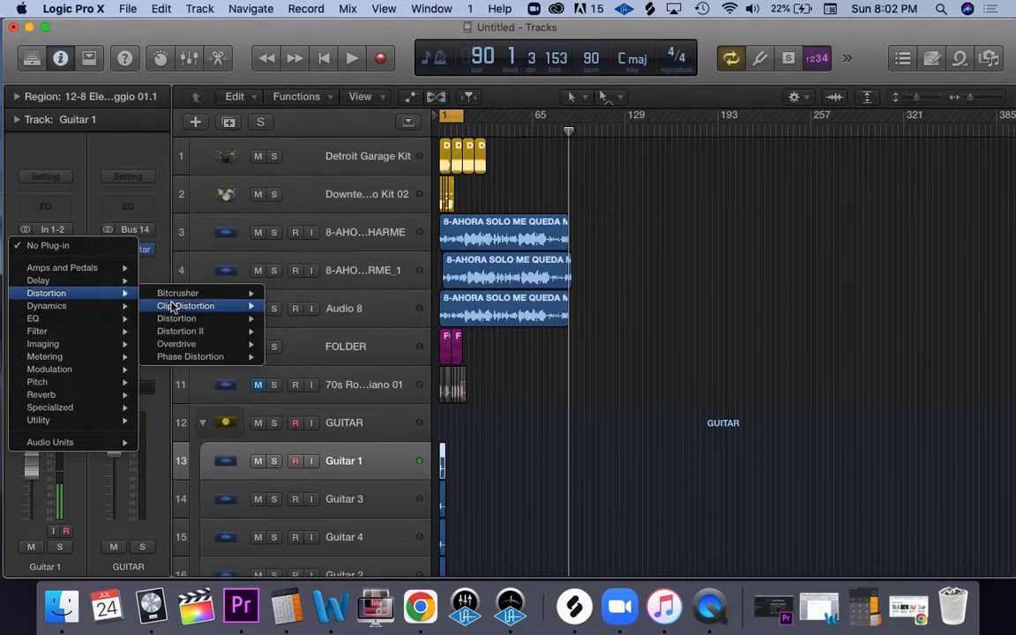
{"action": "mouse_move", "coordinate": [176, 295]}
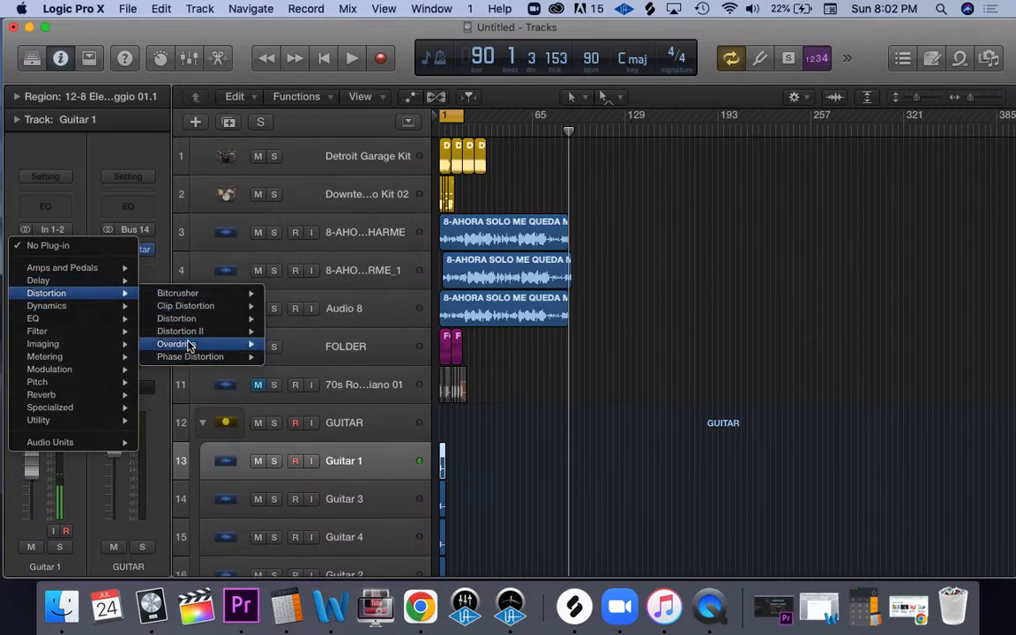
{"action": "mouse_move", "coordinate": [180, 319]}
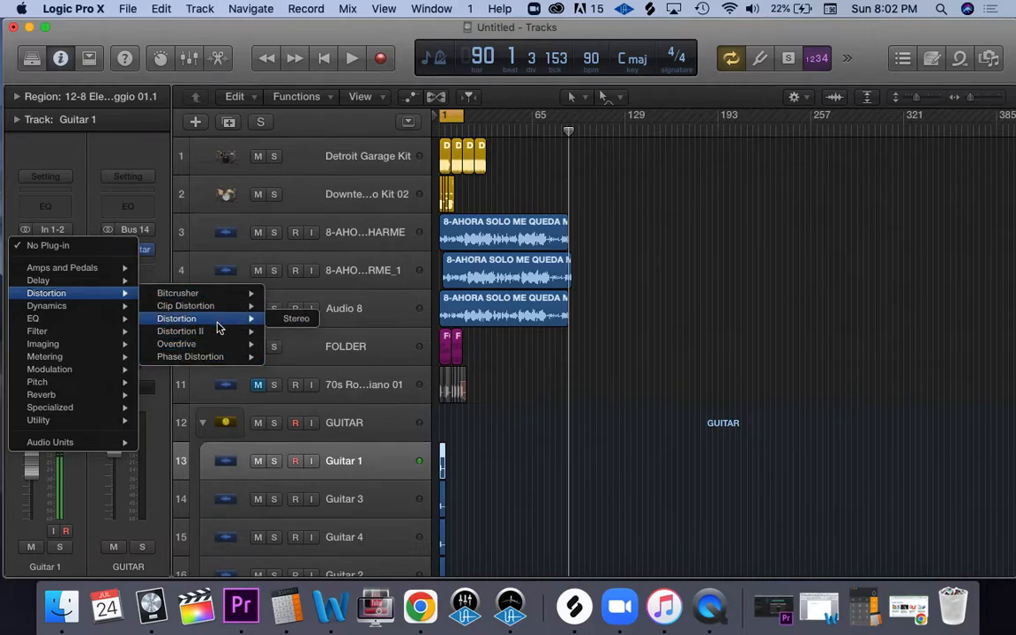
{"action": "left_click", "coordinate": [291, 320]}
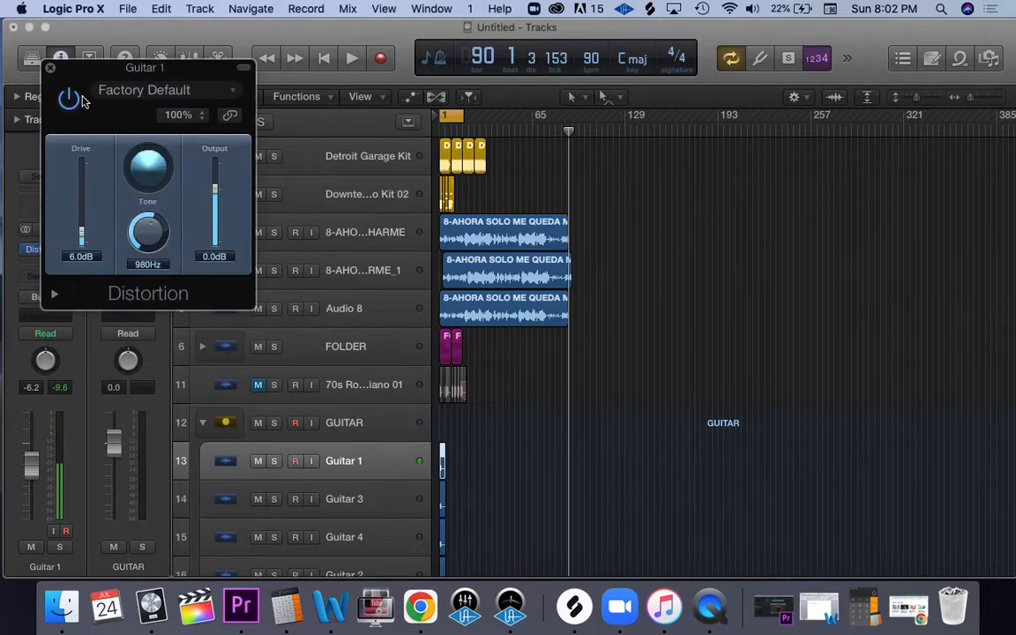
{"action": "left_click", "coordinate": [44, 59]}
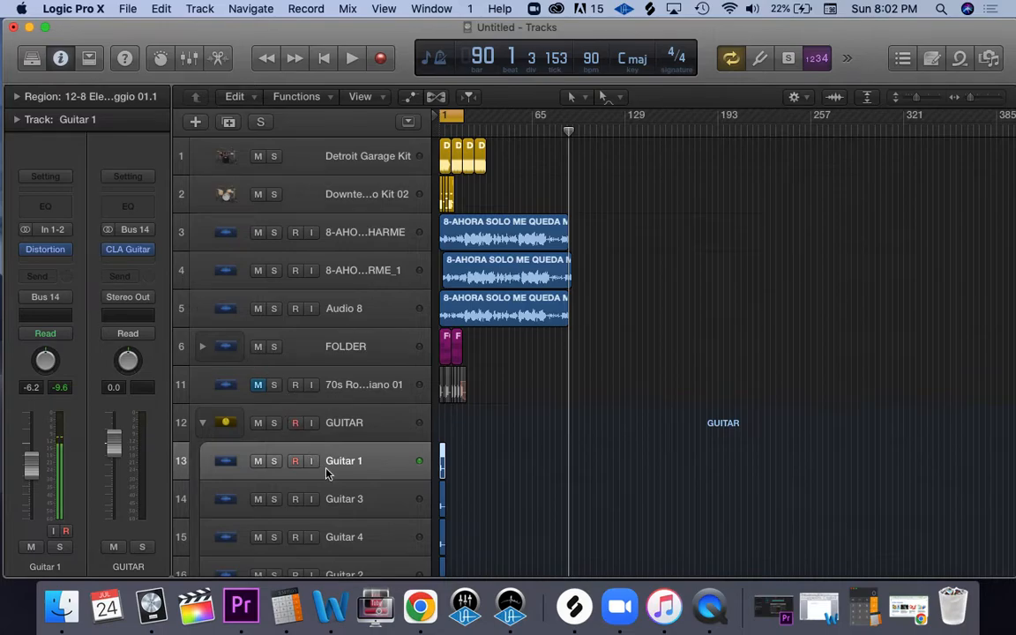
Step: Compare the inserts of the Guitar 3, Guitar 4 and Guitar 1 subtracks with the GUITAR main track, and collapse the stack
{"action": "left_click", "coordinate": [344, 500]}
{"action": "left_click", "coordinate": [345, 529]}
{"action": "left_click", "coordinate": [343, 468]}
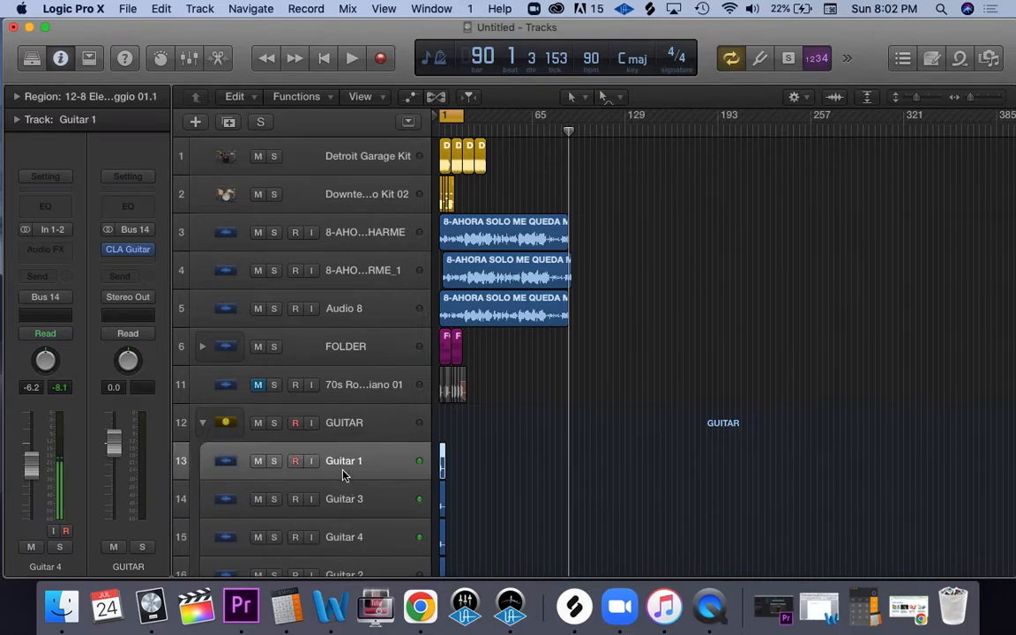
{"action": "left_click", "coordinate": [369, 431]}
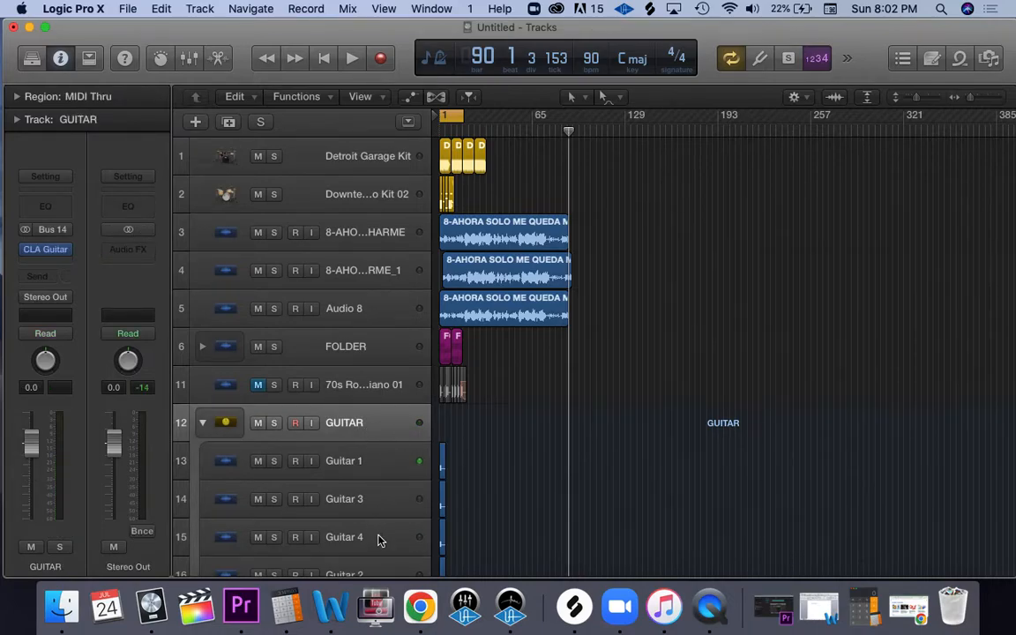
{"action": "left_click", "coordinate": [202, 424]}
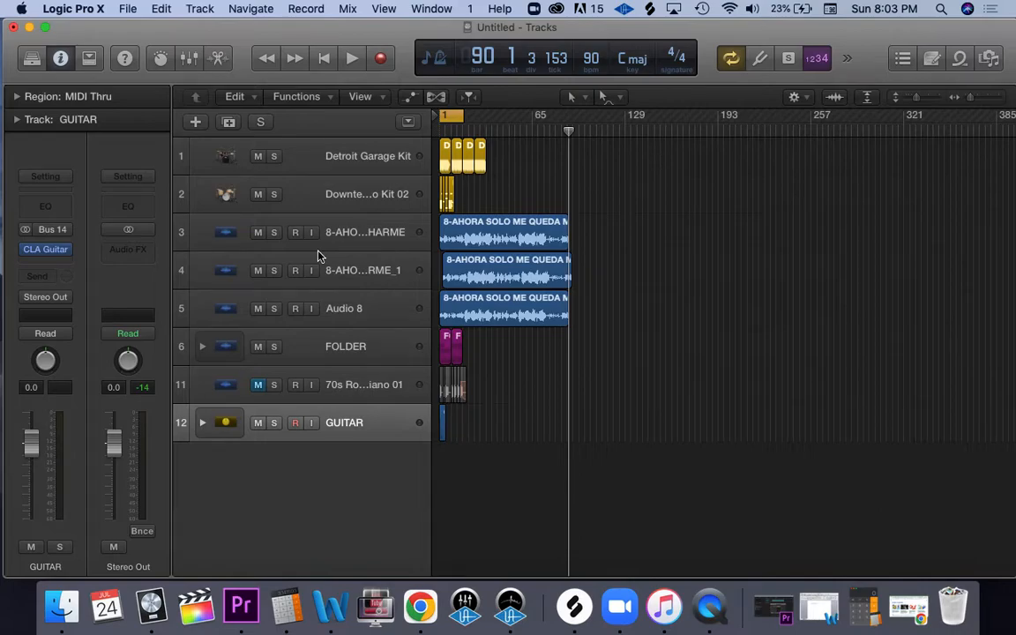
Step: Try muting and soloing the whole GUITAR stack from its main track, in expanded and collapsed view, and switch both off again
{"action": "left_click", "coordinate": [203, 424]}
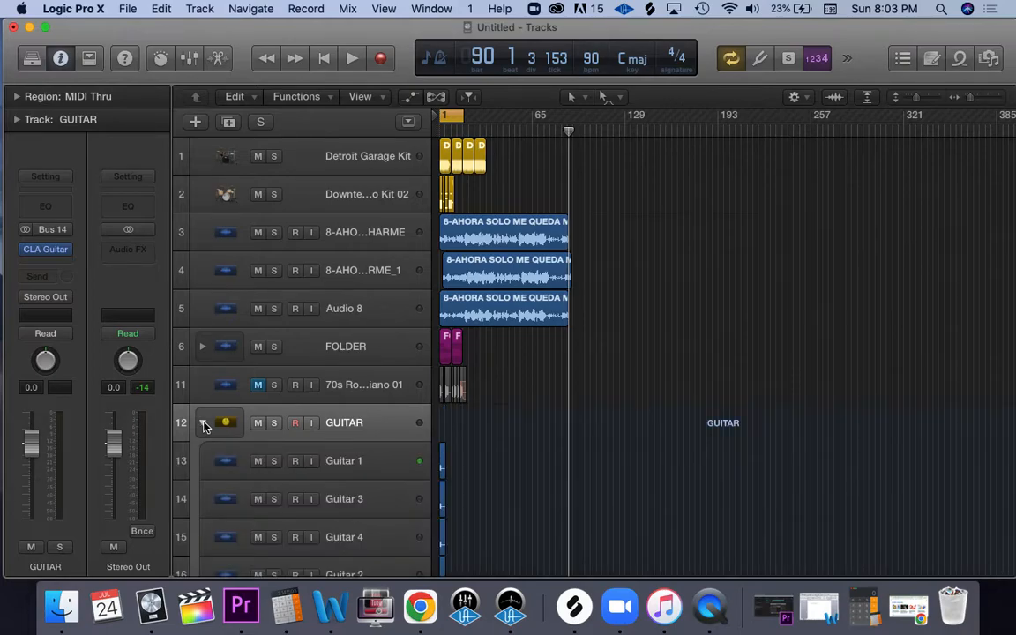
{"action": "left_click", "coordinate": [203, 424]}
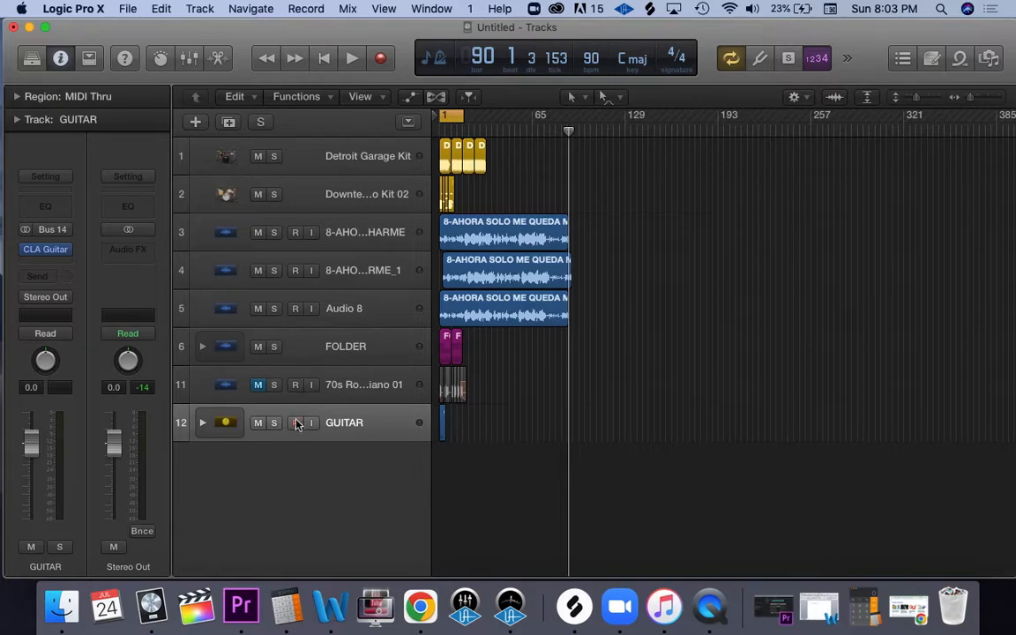
{"action": "left_click", "coordinate": [203, 423]}
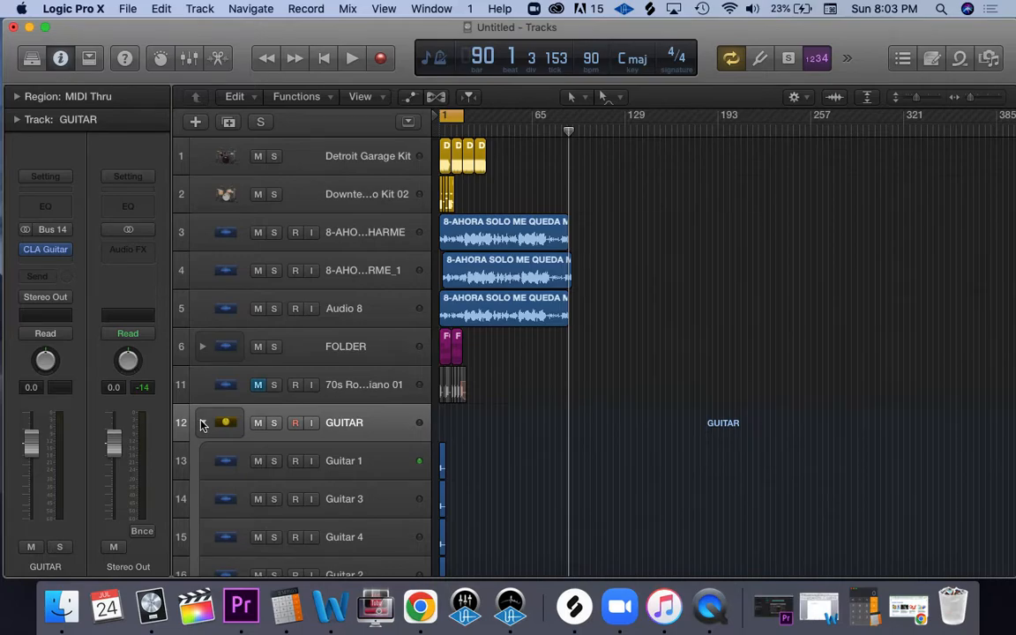
{"action": "left_click", "coordinate": [255, 423]}
{"action": "left_click", "coordinate": [202, 423]}
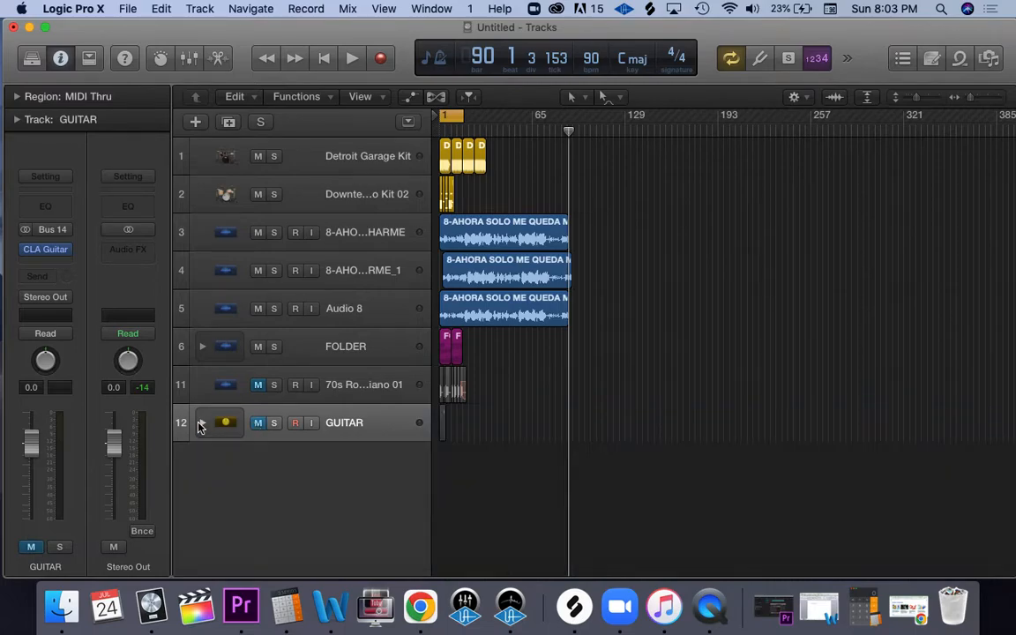
{"action": "left_click", "coordinate": [256, 424]}
{"action": "left_click", "coordinate": [272, 425]}
{"action": "left_click", "coordinate": [273, 426]}
Step: Expand the GUITAR stack, go through its subtracks' channel strips from Guitar 3 down and back up to Guitar 1, and collapse it
{"action": "left_click", "coordinate": [202, 423]}
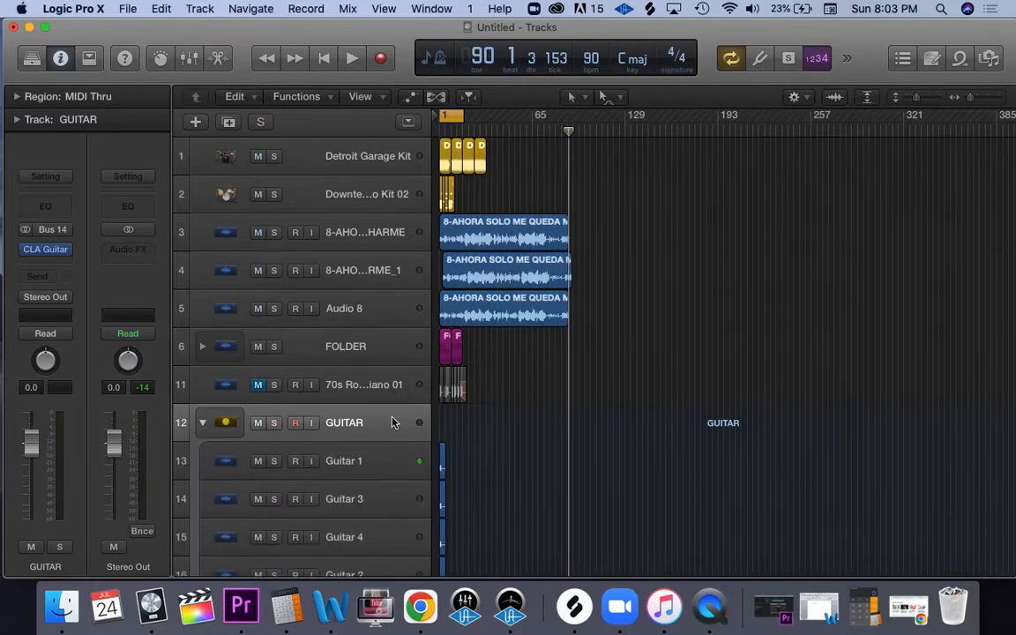
{"action": "left_click", "coordinate": [378, 505]}
{"action": "key", "text": "Down"}
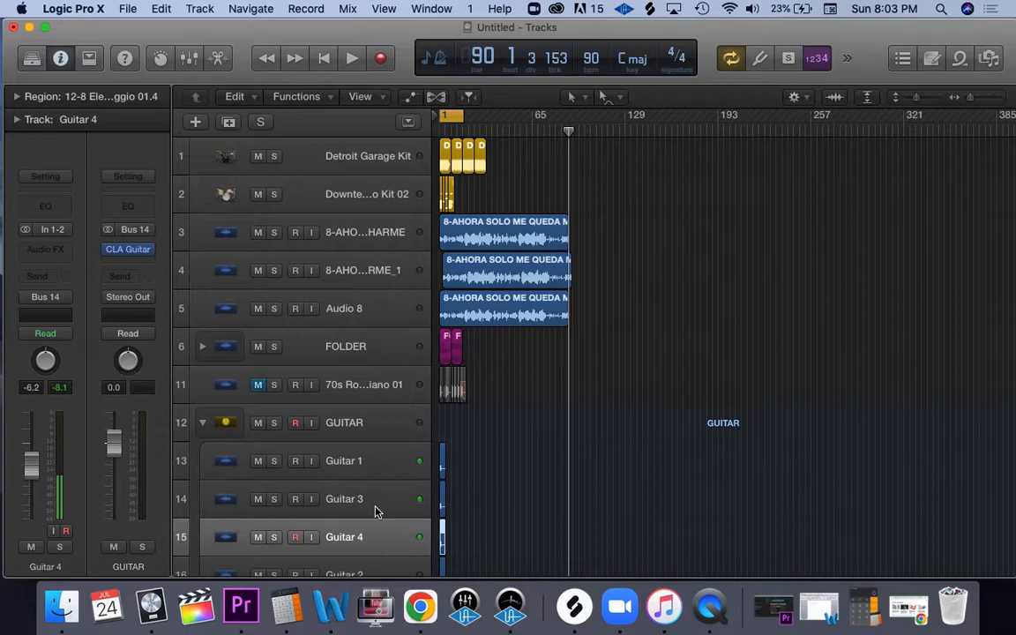
{"action": "key", "text": "Down"}
{"action": "key", "text": "Up"}
{"action": "key", "text": "Up"}
{"action": "key", "text": "Up"}
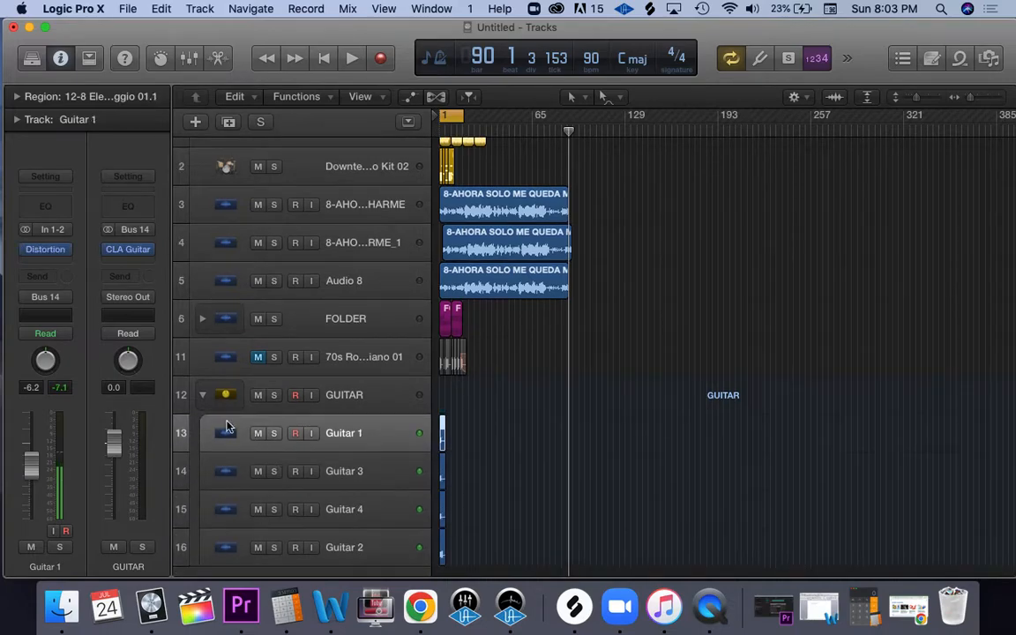
{"action": "left_click", "coordinate": [202, 397]}
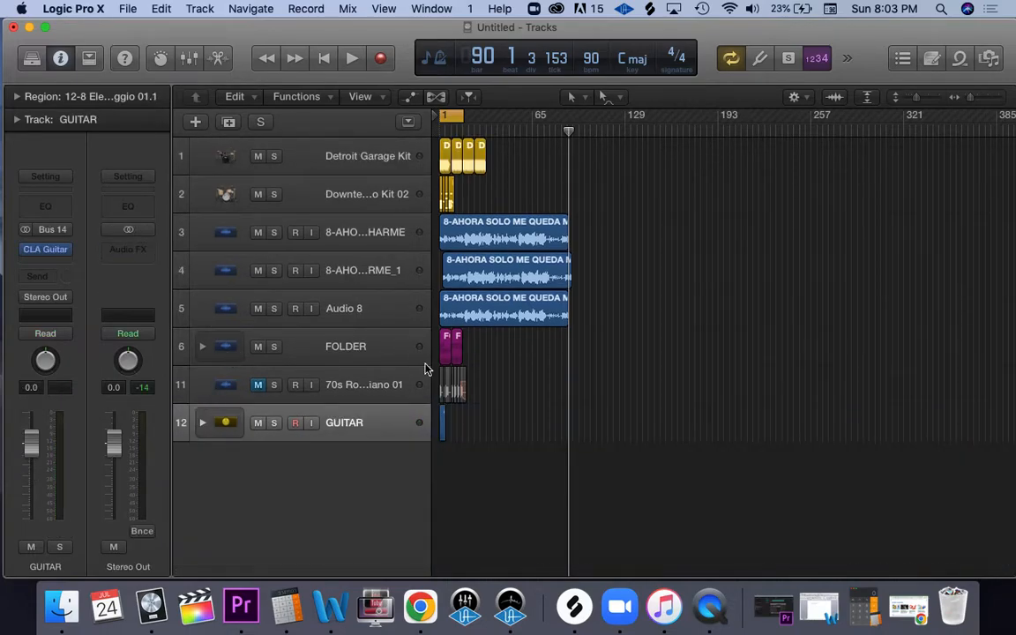